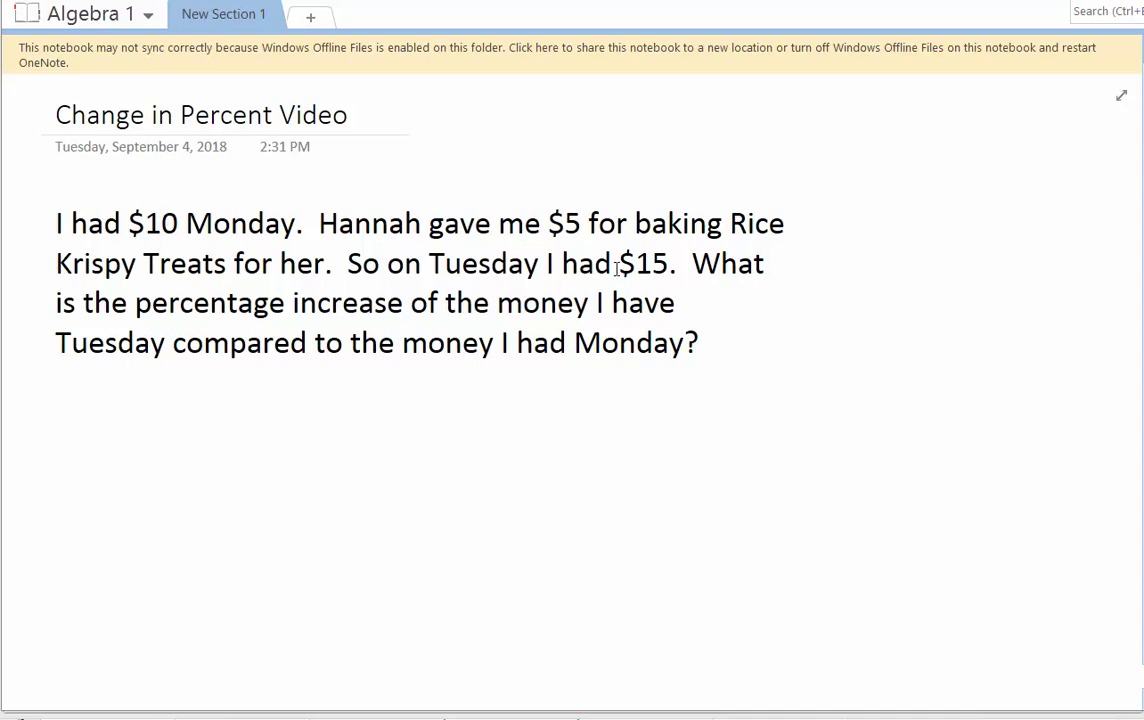
# Step: Highlight the $15 Tuesday and $10 Monday amounts in the OneNote problem
pyautogui.moveTo(620, 263); pyautogui.dragTo(670, 264)
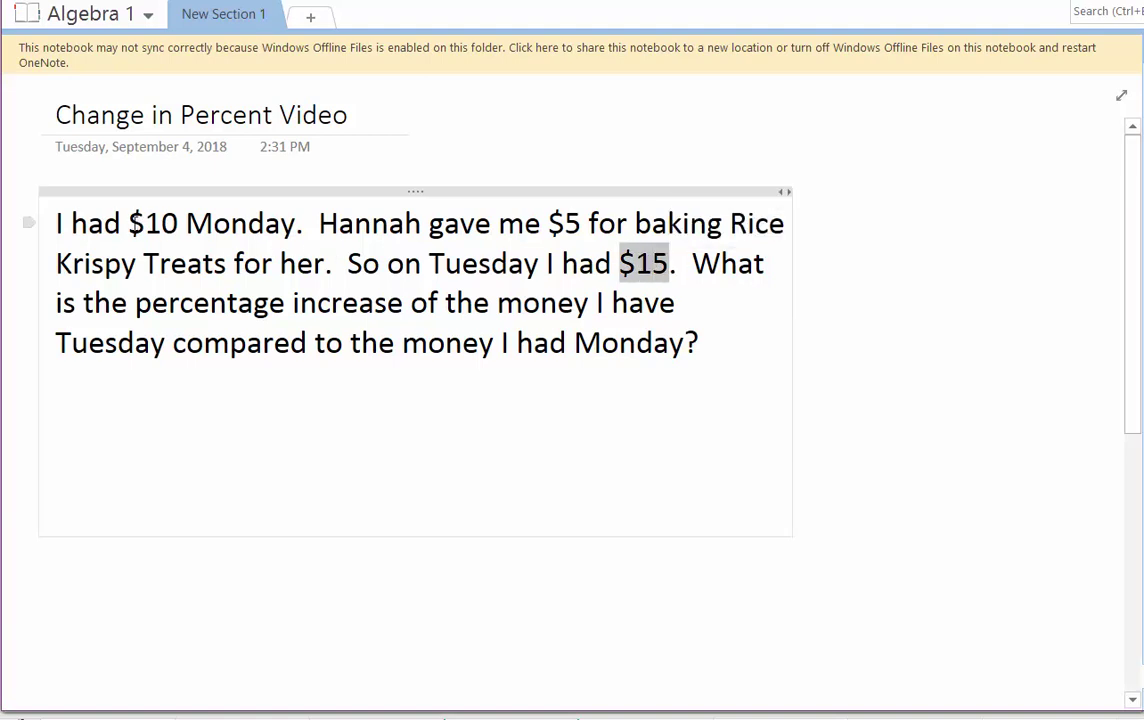
pyautogui.moveTo(128, 223); pyautogui.dragTo(179, 223)
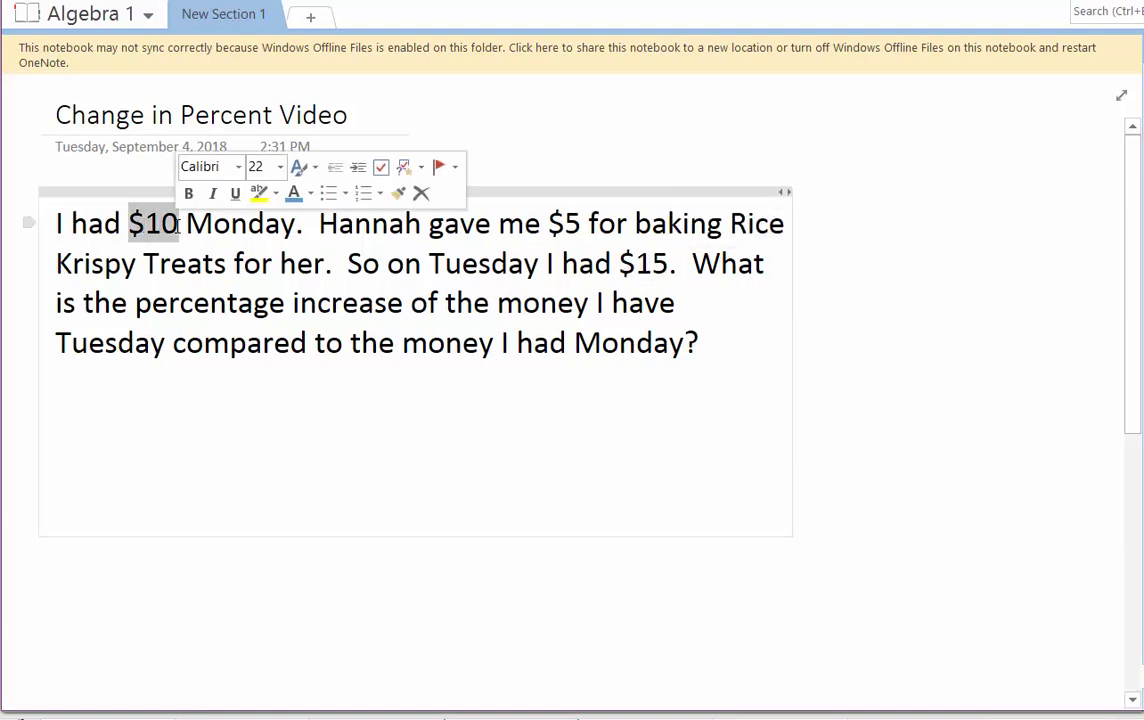
pyautogui.click(256, 478)
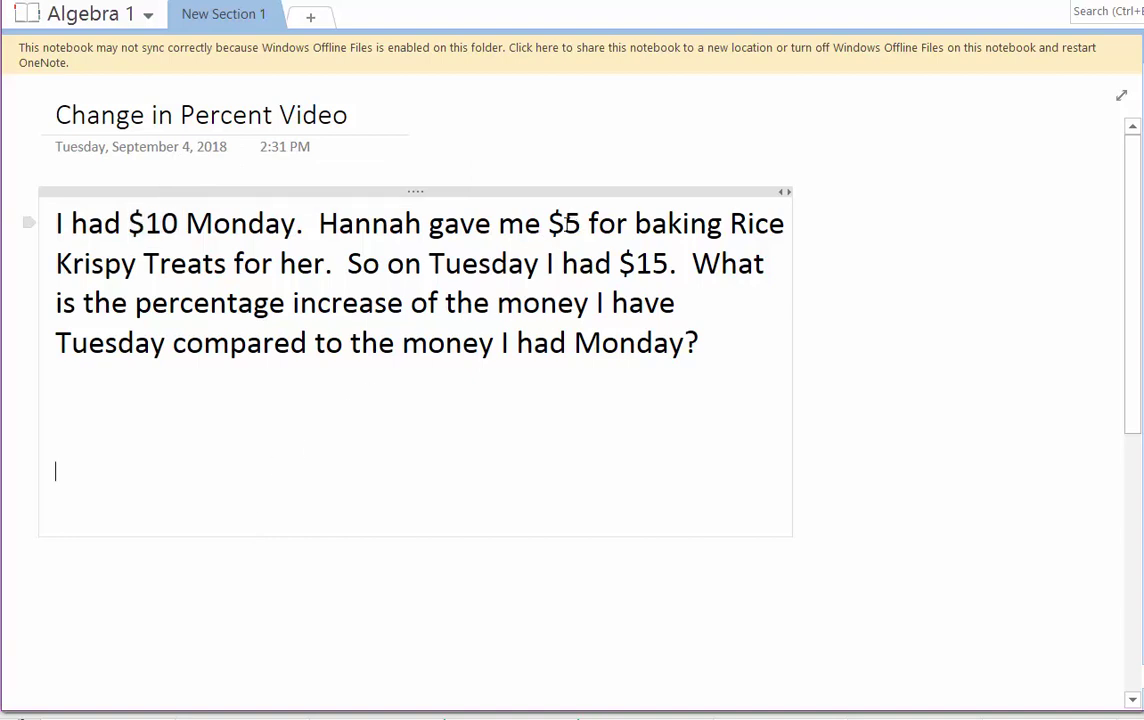
# Step: Highlight the sentence about earning $5, then switch to the Percentage Change spreadsheet
pyautogui.moveTo(322, 218); pyautogui.dragTo(326, 268)
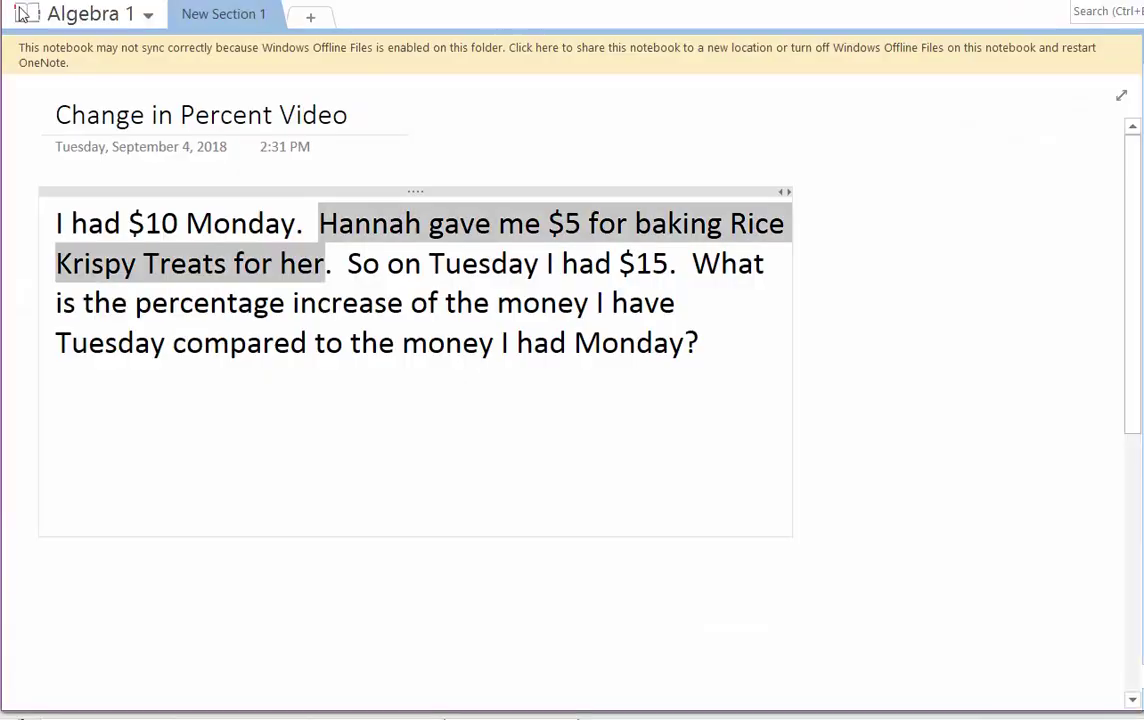
pyautogui.click(255, 302)
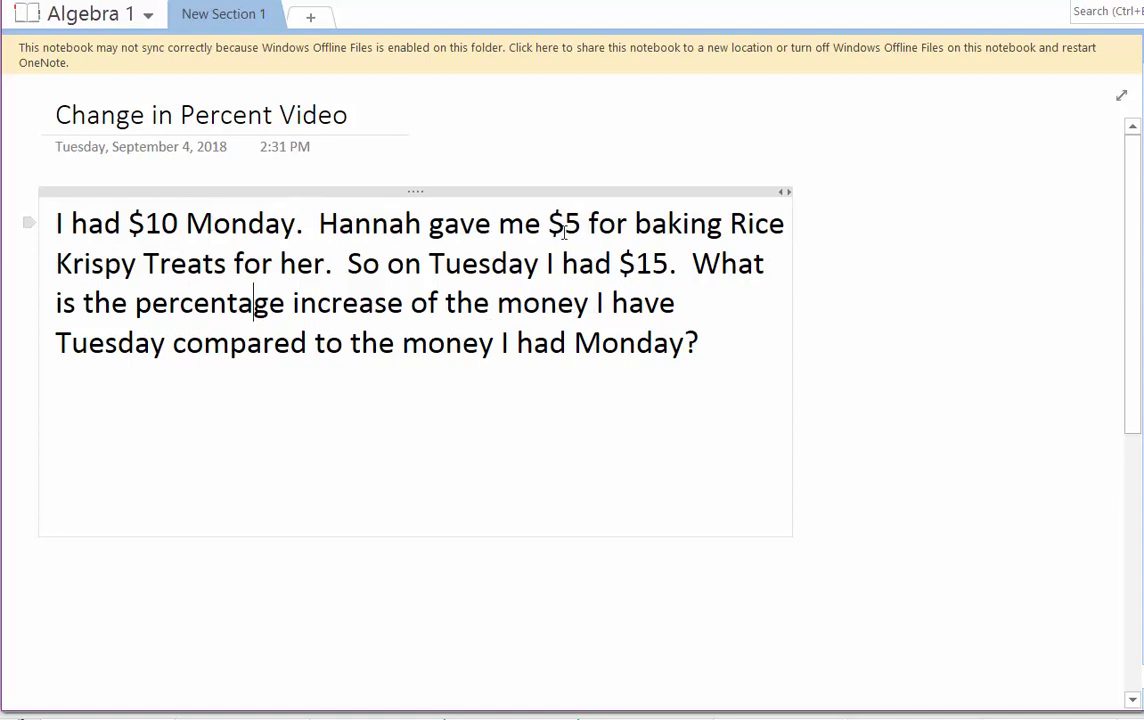
pyautogui.moveTo(548, 224); pyautogui.dragTo(581, 227)
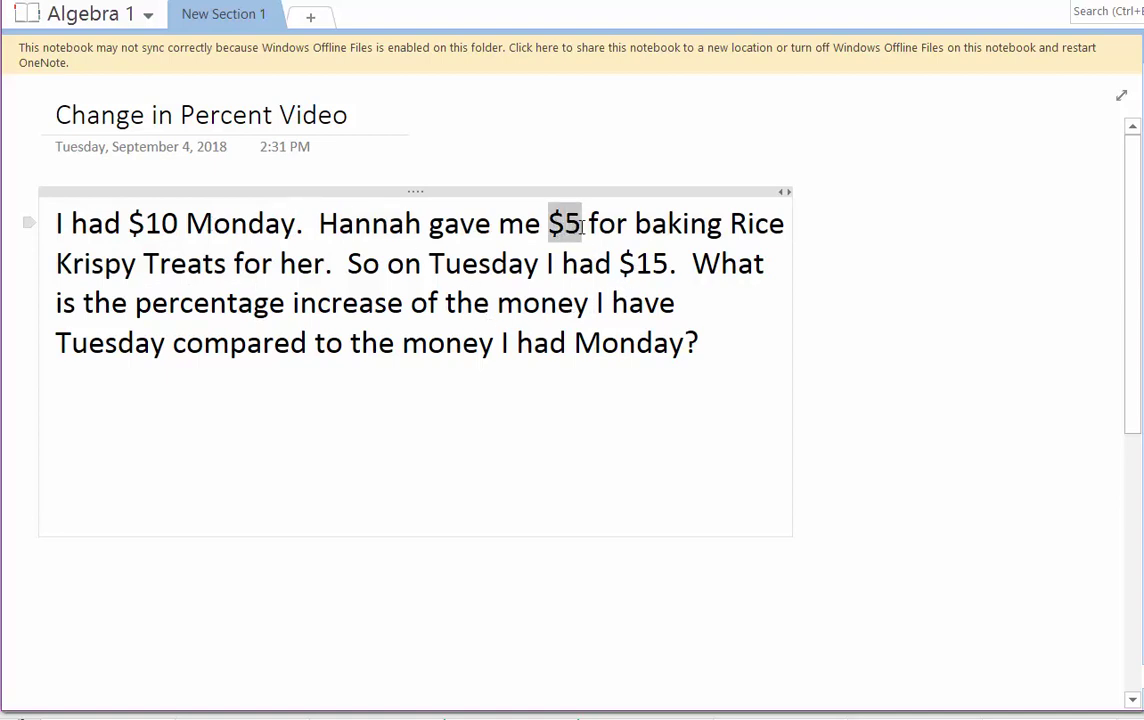
pyautogui.click(583, 226)
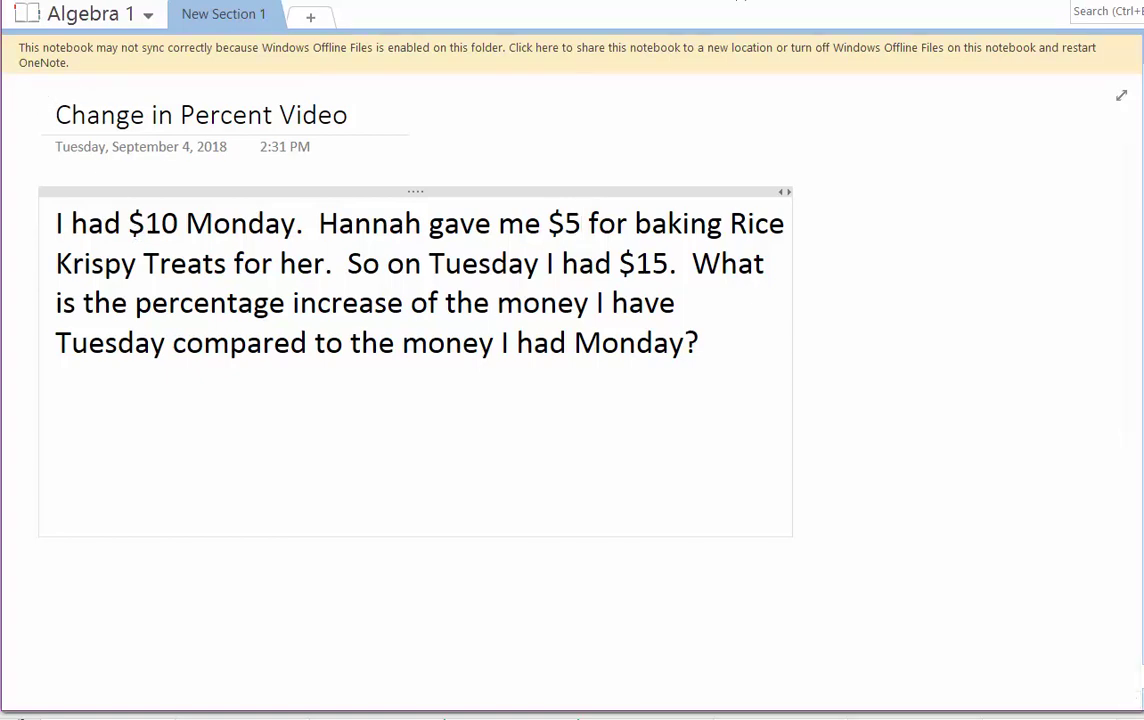
pyautogui.hotkey('alt', 'Tab')
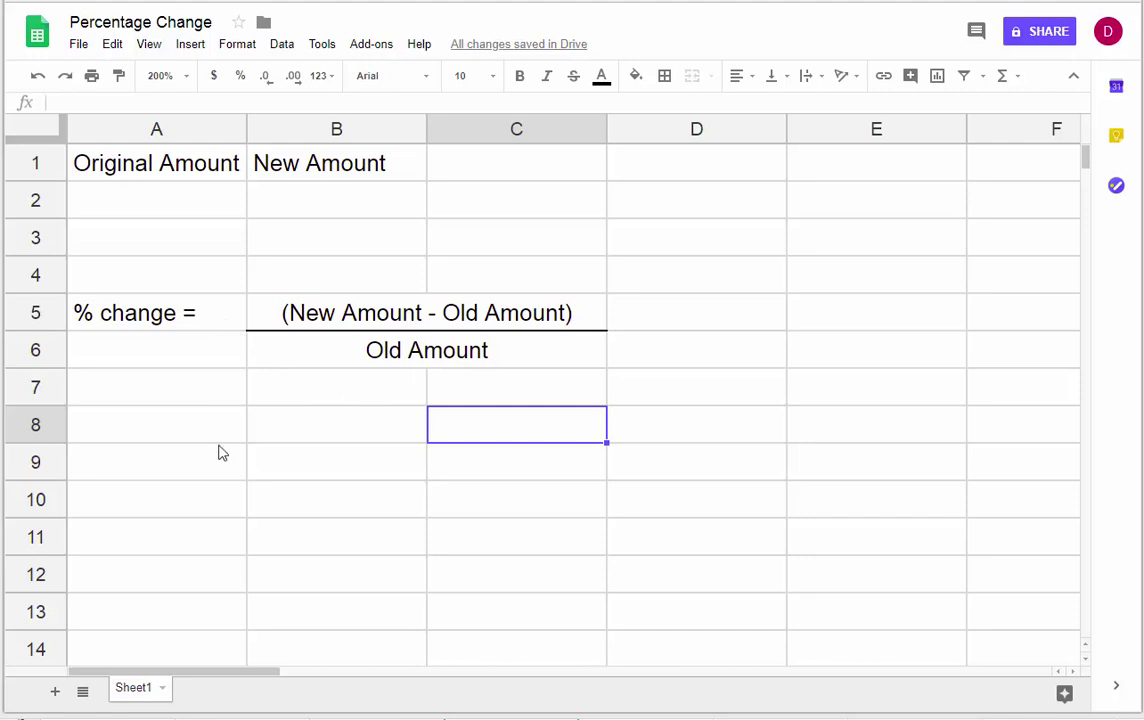
# Step: Enter 10 in A2 and 15 in B2 as the first example amounts
pyautogui.click(204, 205)
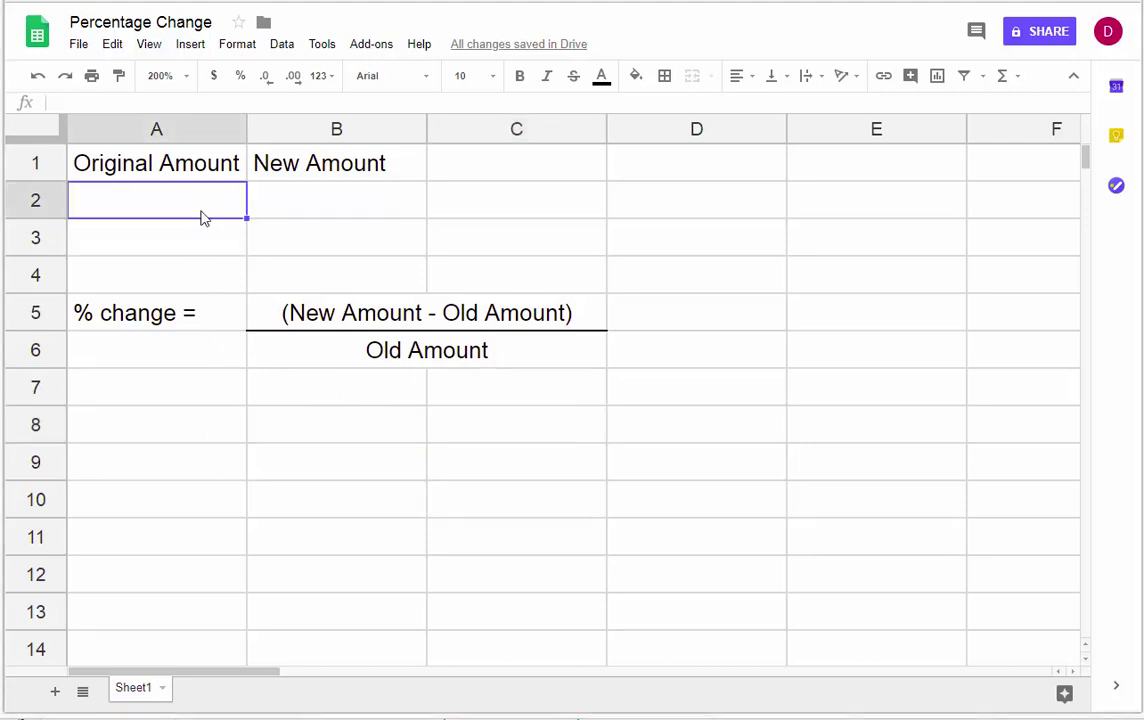
pyautogui.write('10')
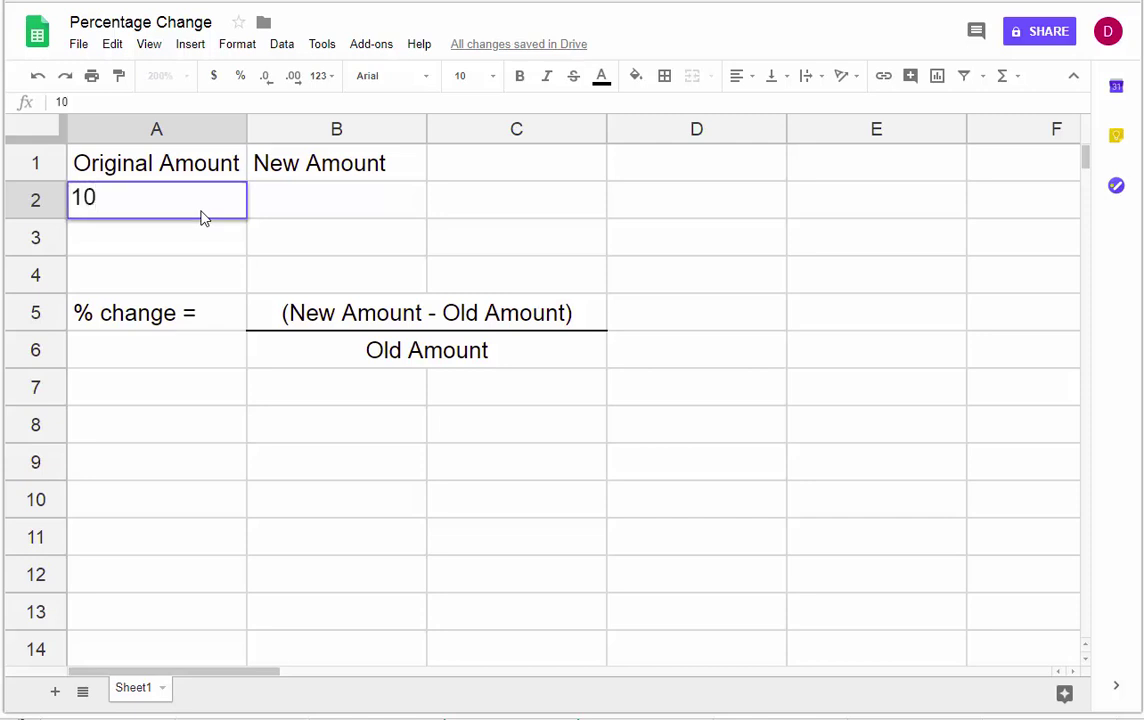
pyautogui.press('Tab')
pyautogui.write('15')
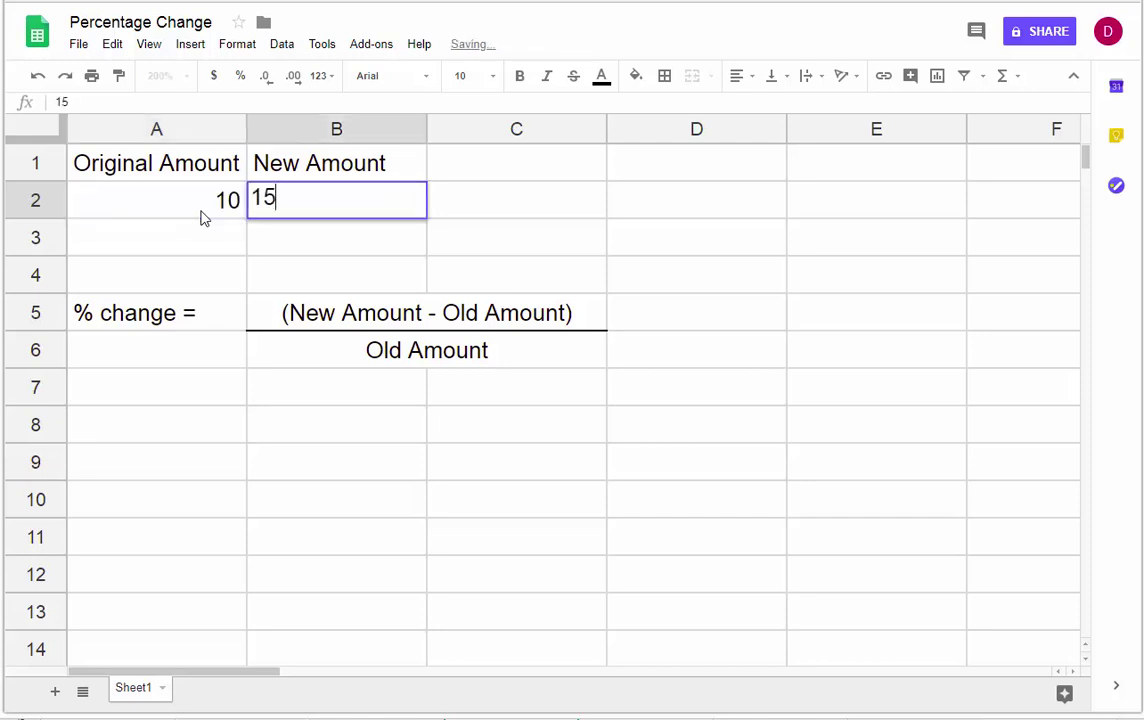
pyautogui.press('Tab')
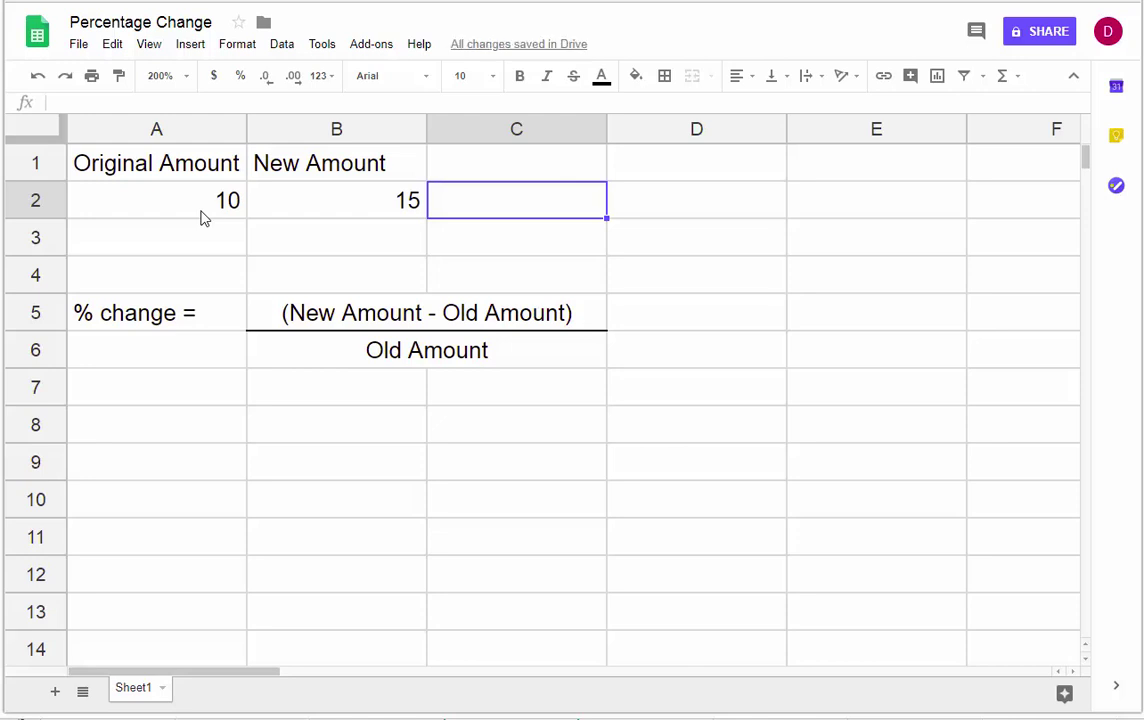
# Step: Head column C 'Difference' and put =B2-A2 in C2
pyautogui.press('Up')
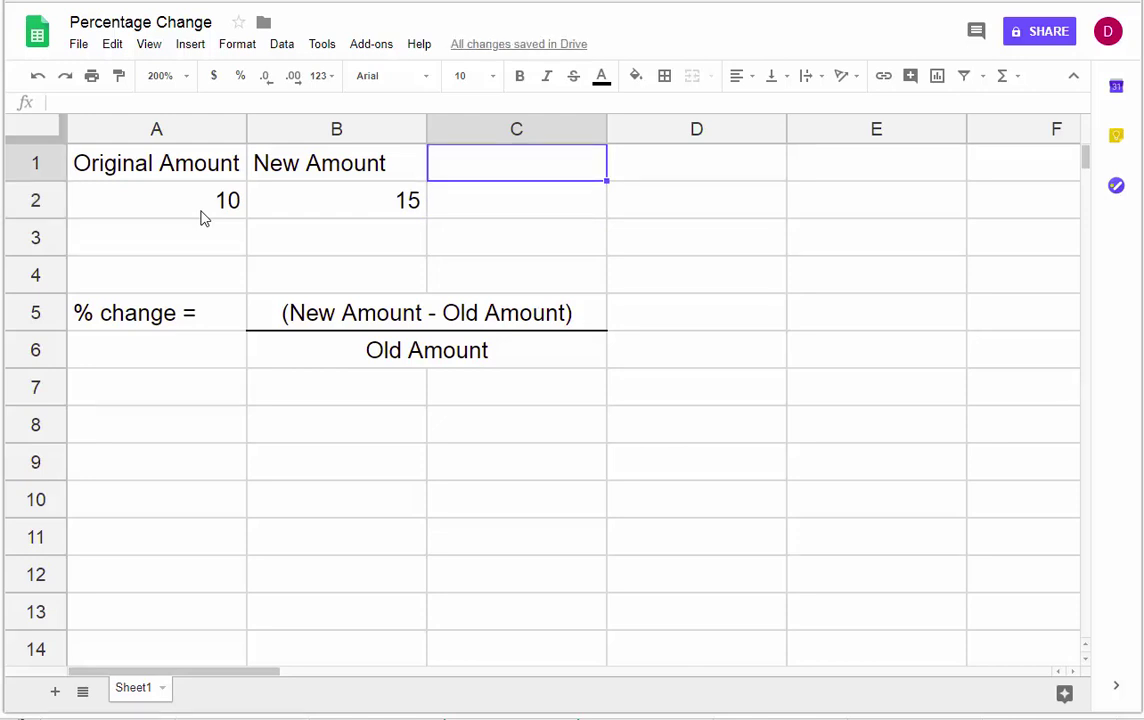
pyautogui.write('Difference')
pyautogui.press('Return')
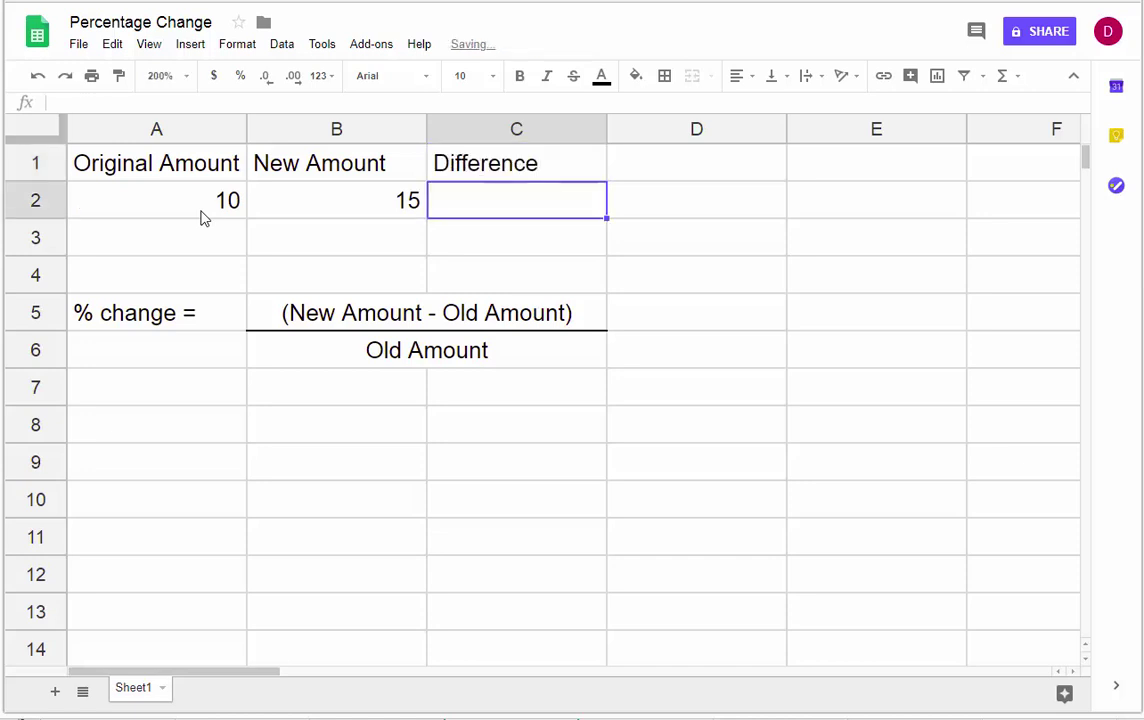
pyautogui.write('=')
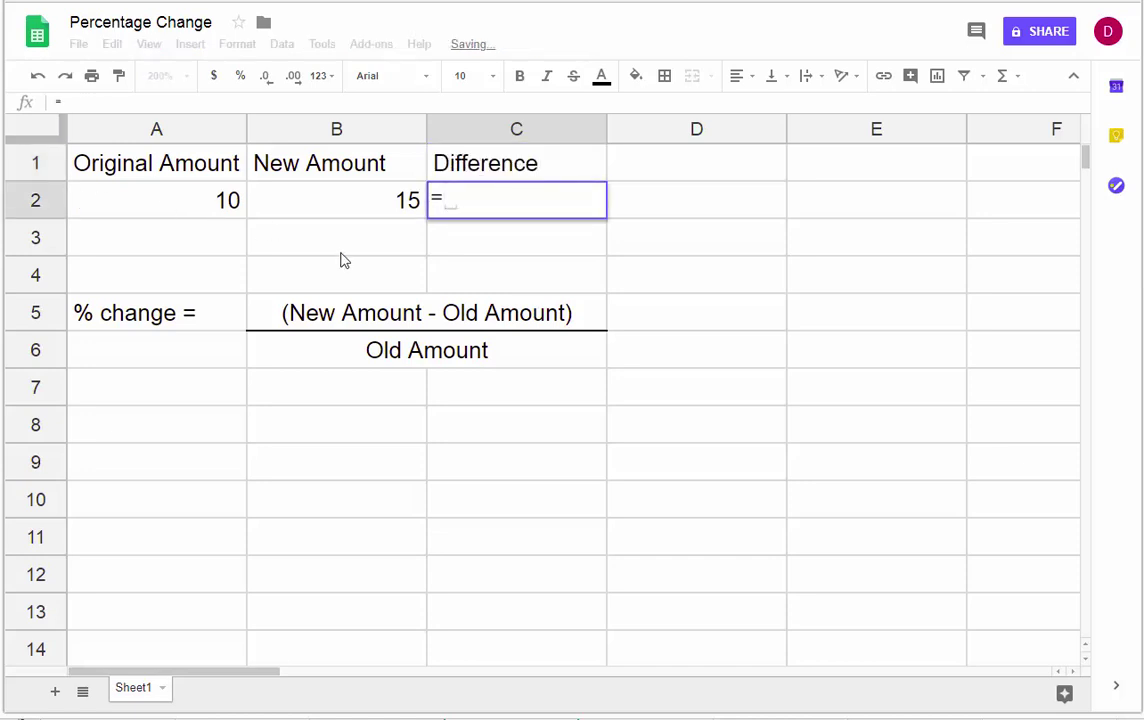
pyautogui.click(342, 204)
pyautogui.write('-')
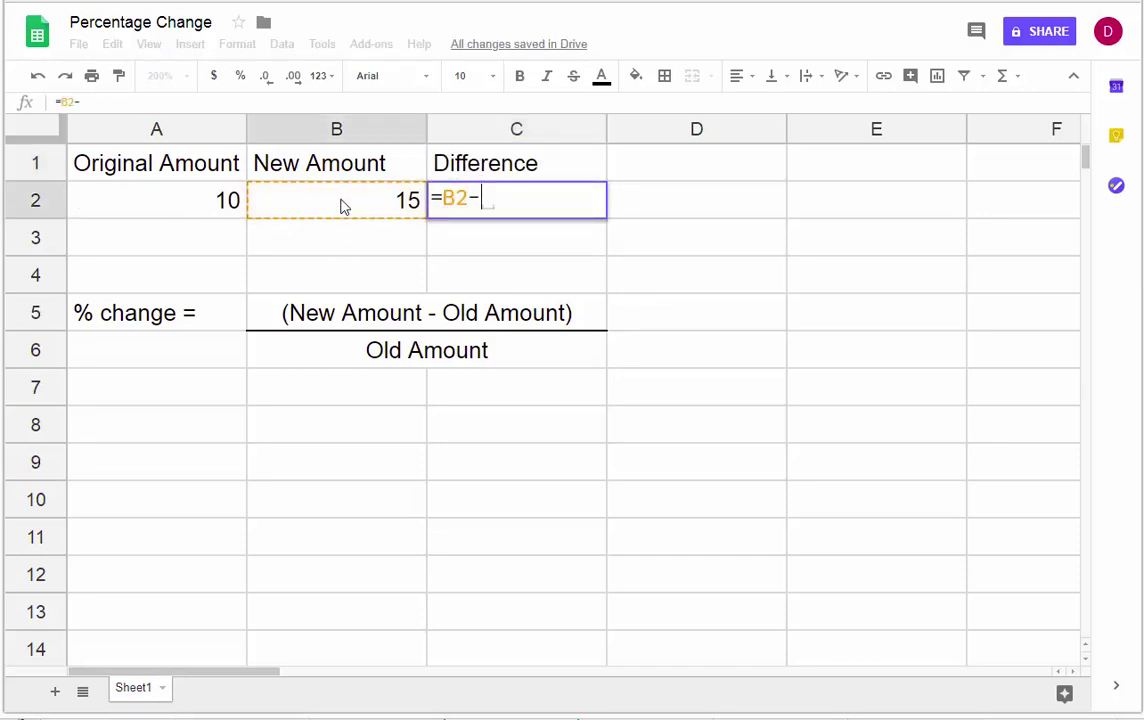
pyautogui.click(203, 212)
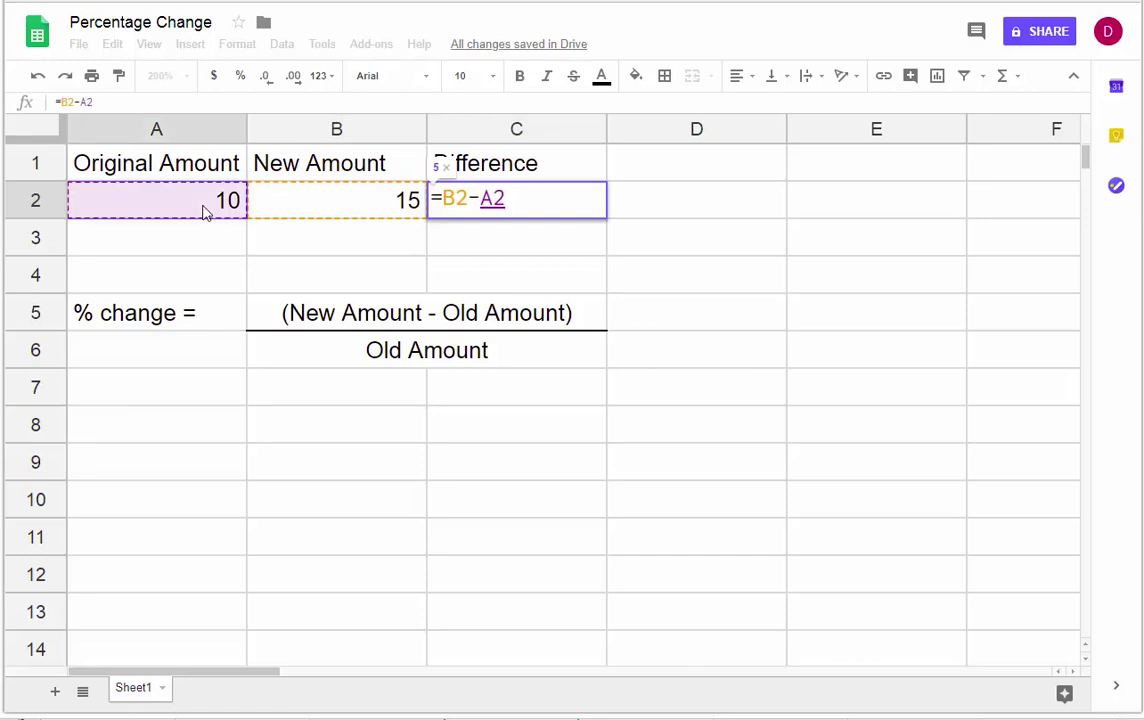
pyautogui.press('Return')
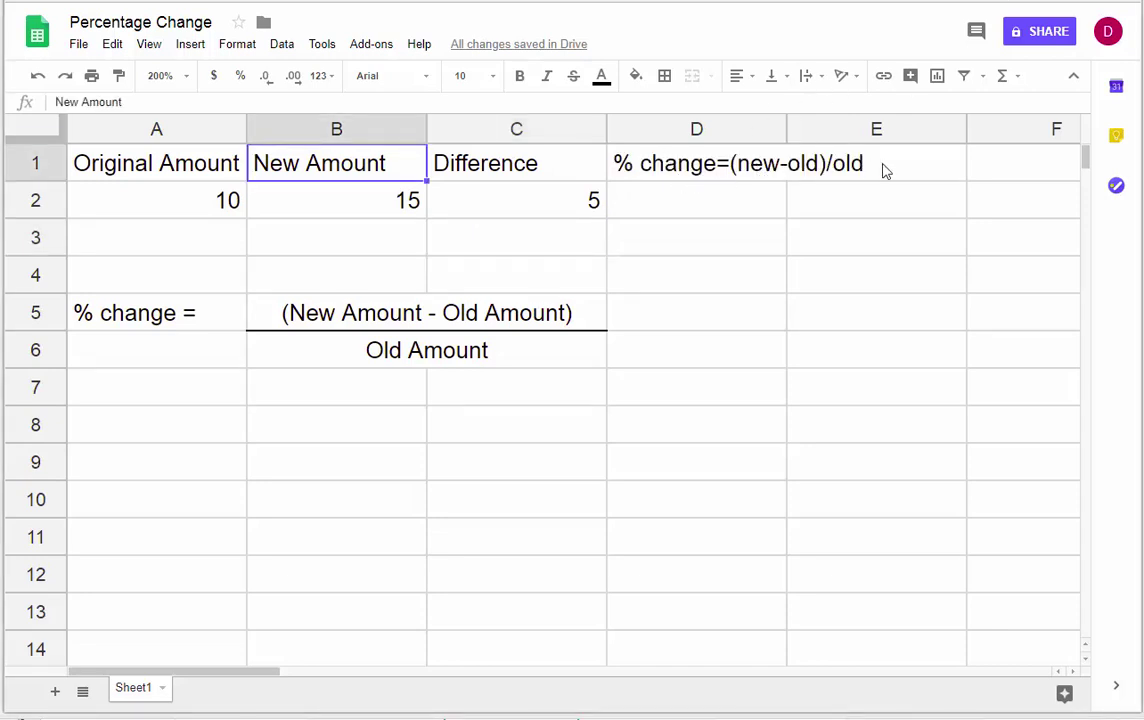
# Step: Enter =C2/A2 in D2 to divide the difference by the original amount
pyautogui.click(656, 202)
pyautogui.write('=')
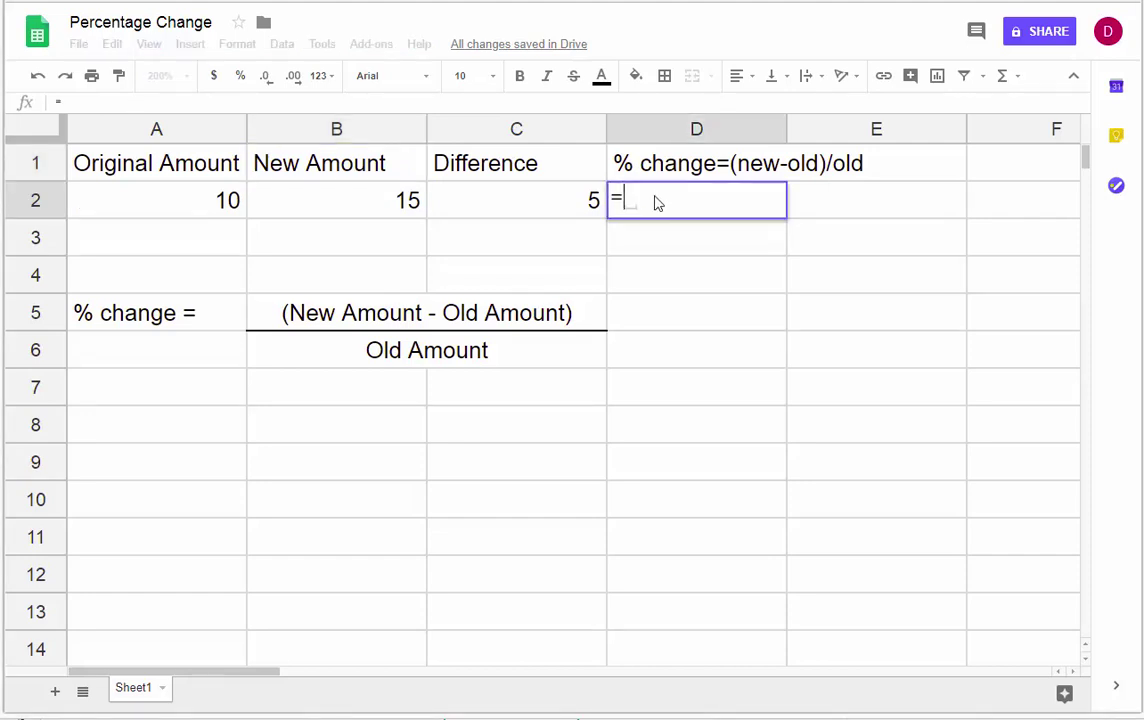
pyautogui.click(545, 206)
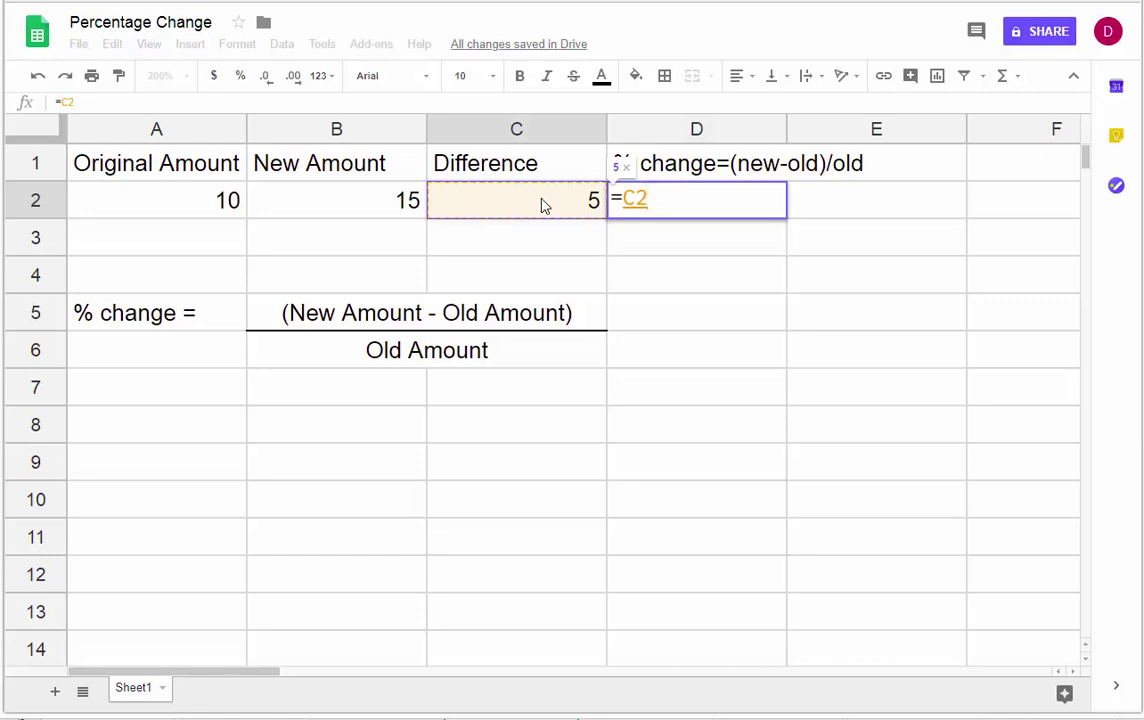
pyautogui.write('/')
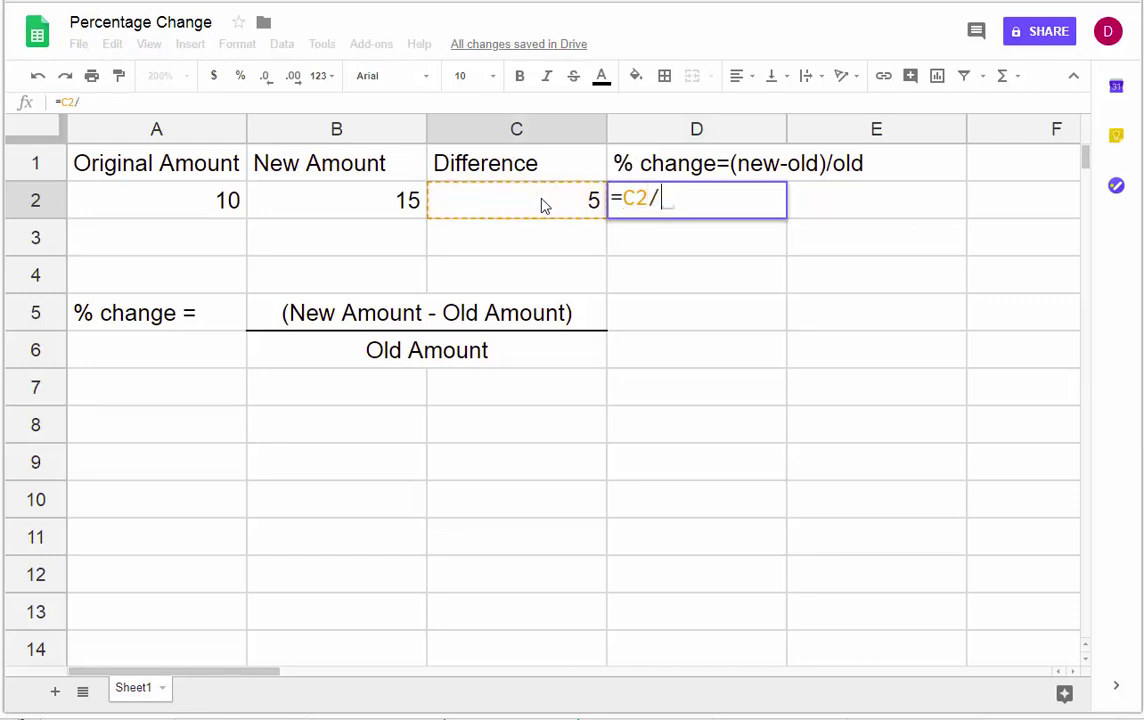
pyautogui.click(194, 212)
pyautogui.press('Return')
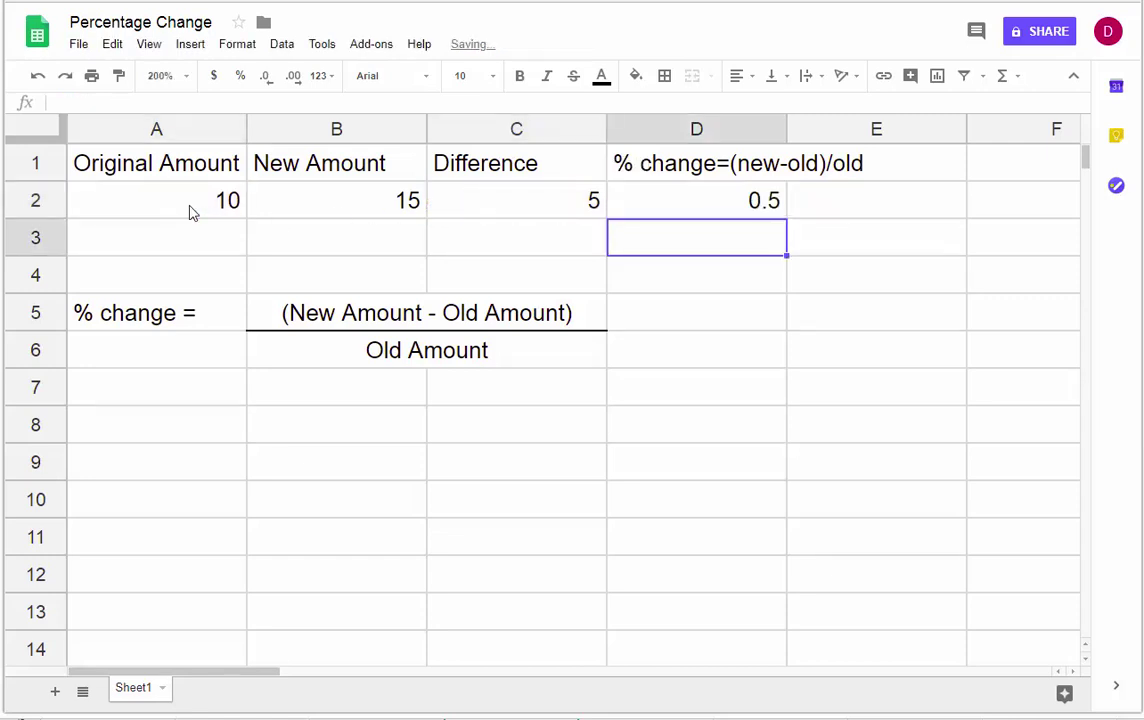
# Step: Format D2 as a percentage with two decimals, showing 50.00%
pyautogui.click(733, 204)
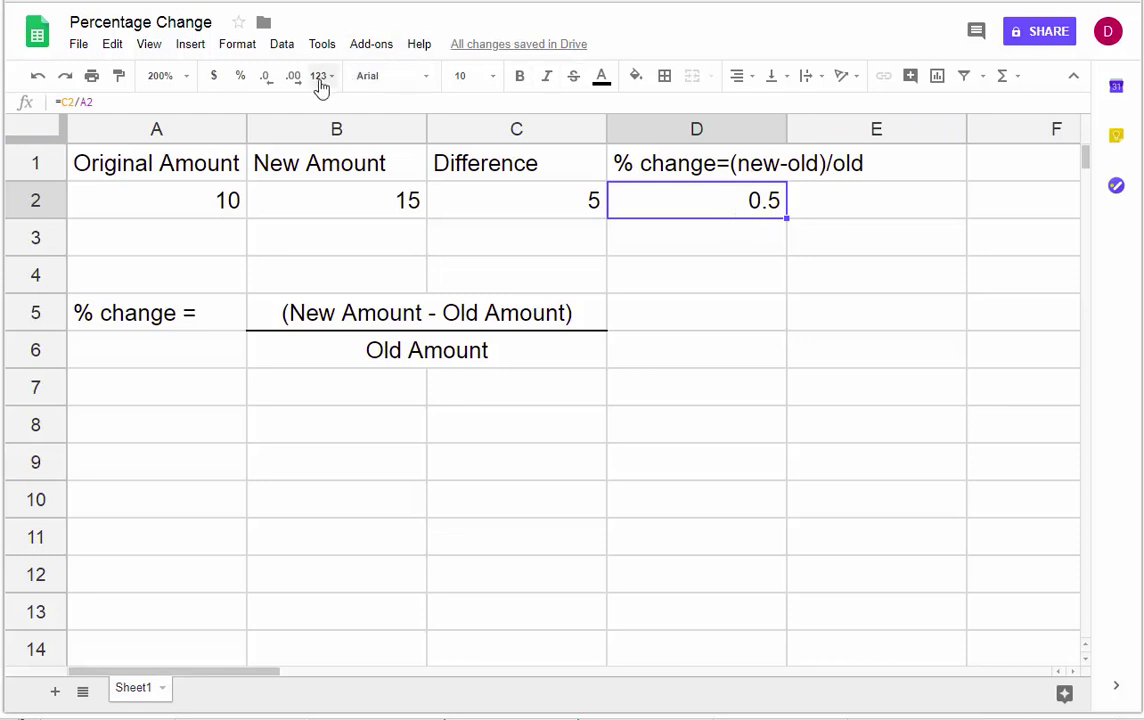
pyautogui.click(240, 78)
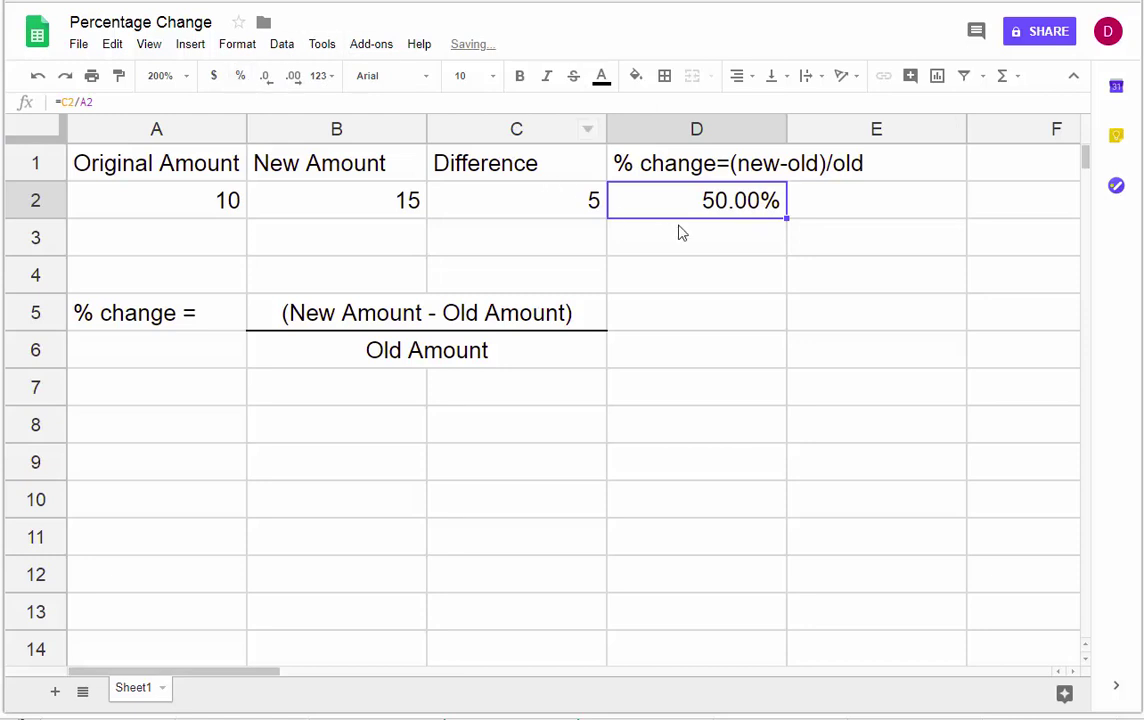
pyautogui.click(264, 78)
pyautogui.click(264, 78)
pyautogui.click(292, 78)
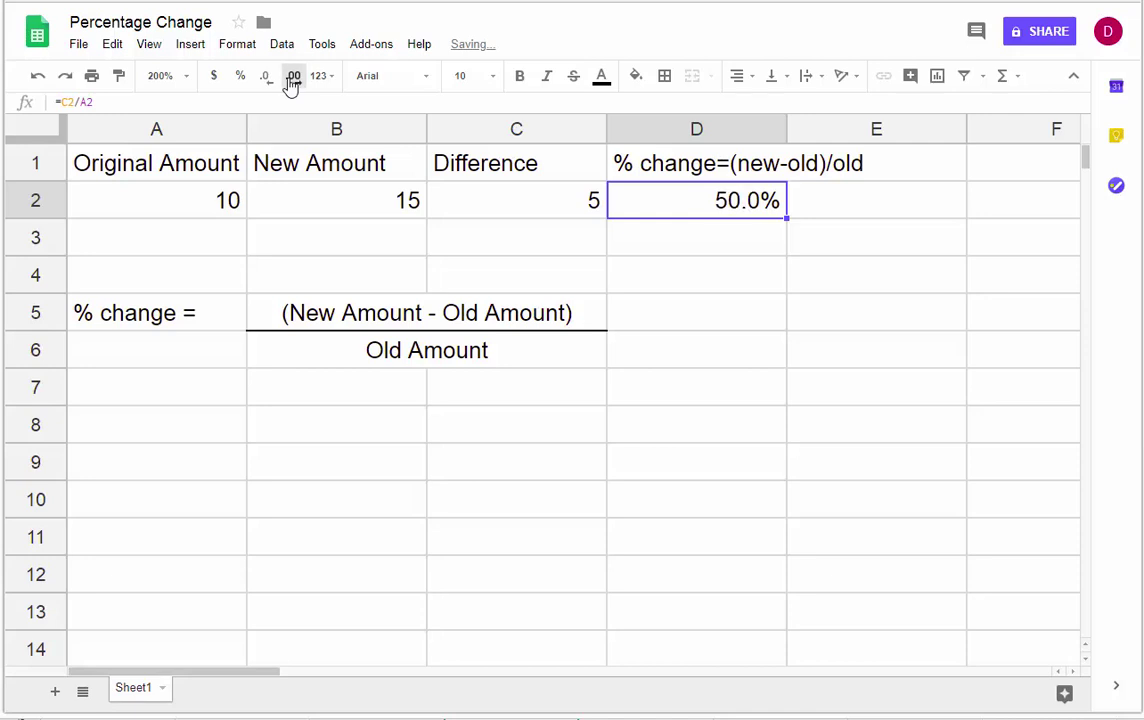
pyautogui.click(292, 78)
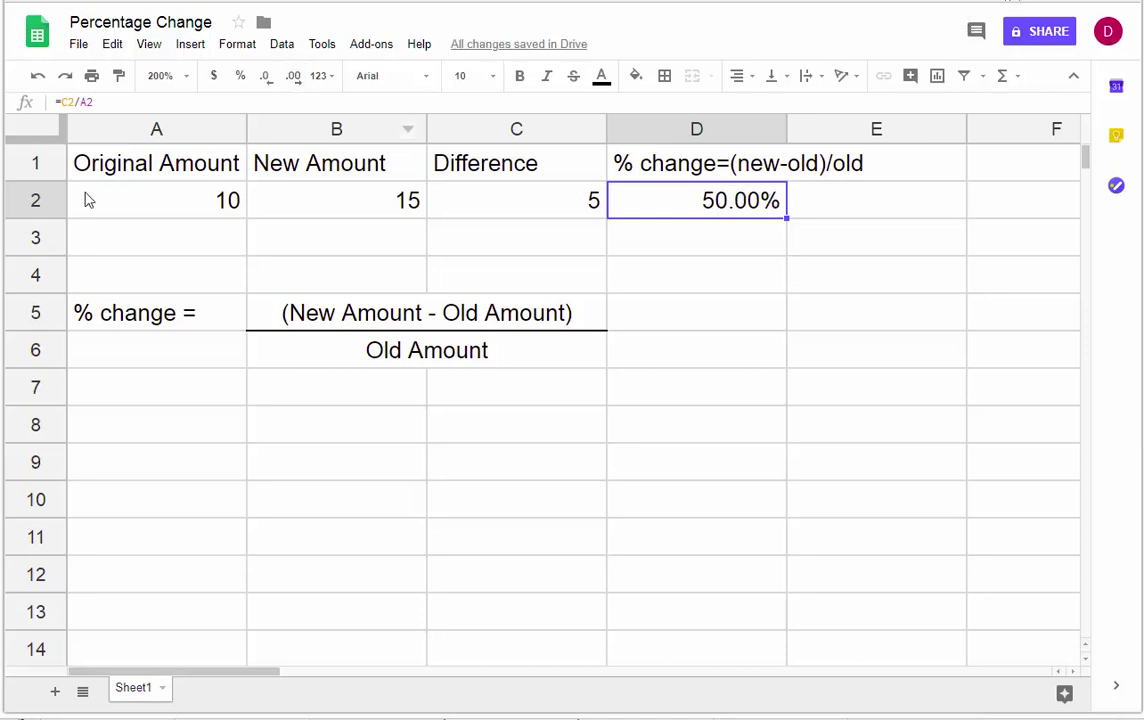
# Step: Enter 10 in A3 and 12 in B3 as the second example row
pyautogui.click(148, 245)
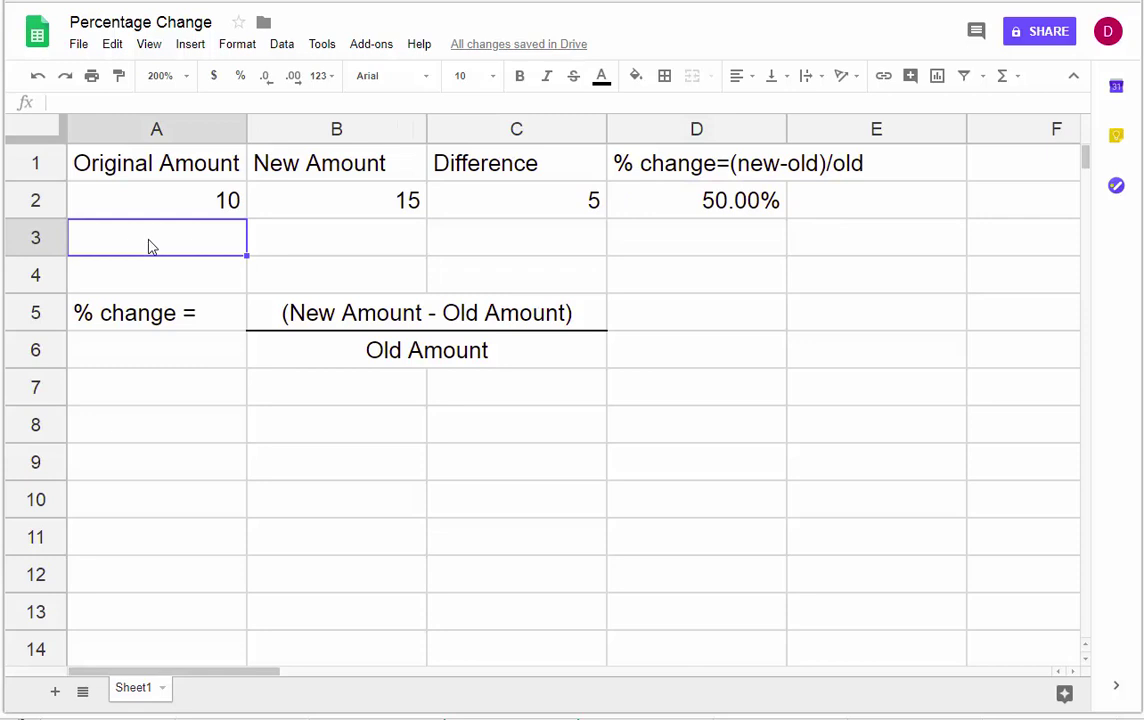
pyautogui.write('10')
pyautogui.press('Tab')
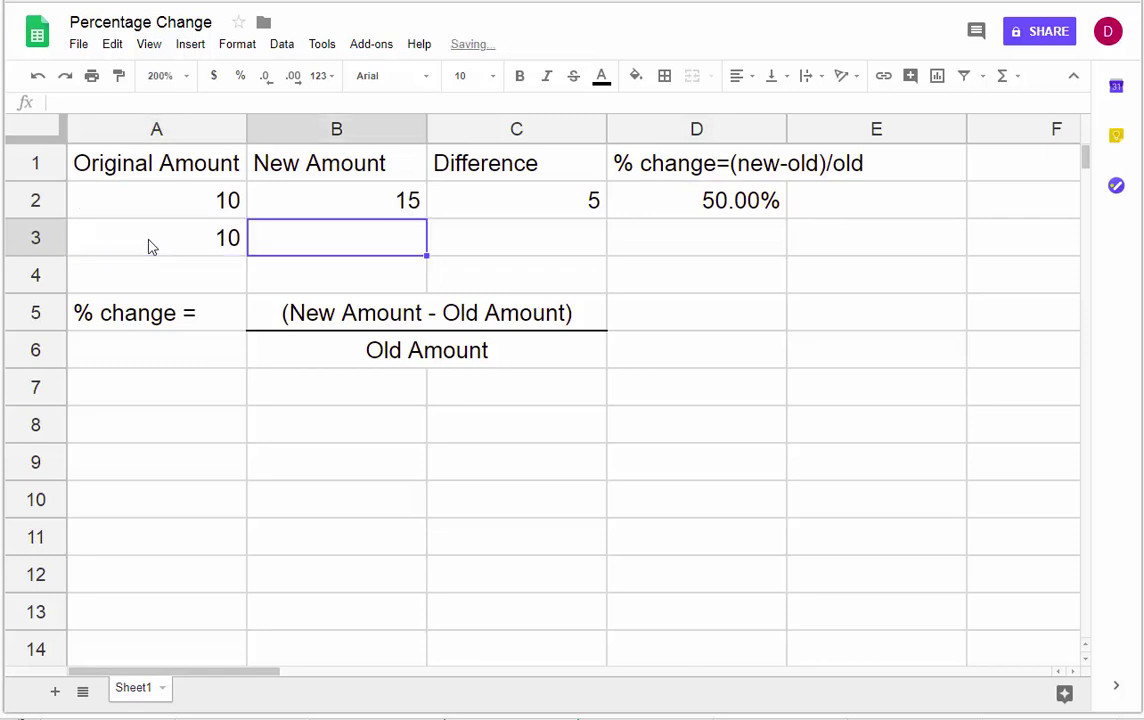
pyautogui.write('12')
pyautogui.press('Return')
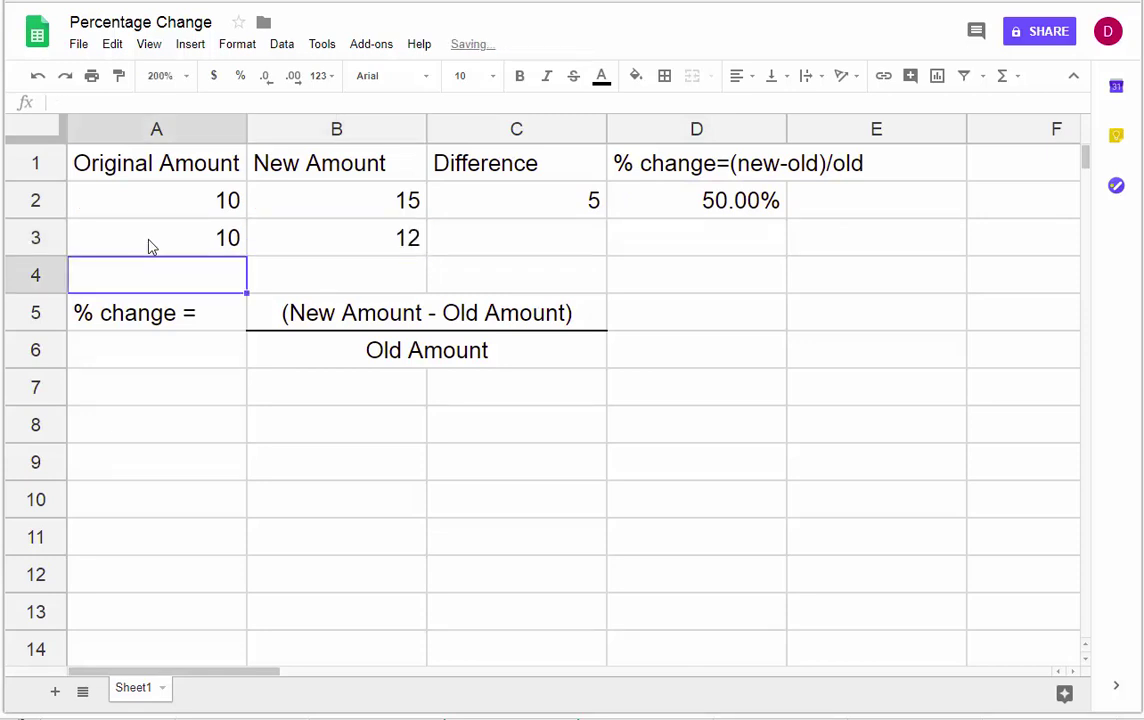
pyautogui.click(355, 254)
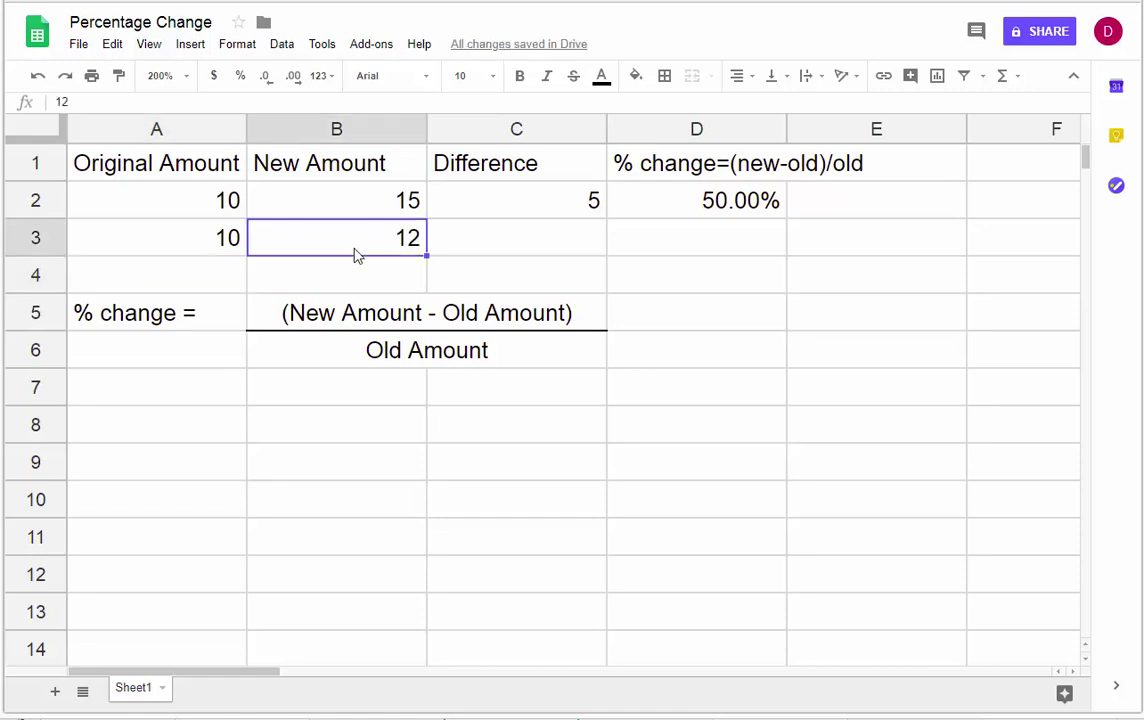
pyautogui.click(162, 222)
pyautogui.click(278, 243)
# Step: Fill the Difference and percent change formulas from row 2 down to row 3
pyautogui.click(503, 248)
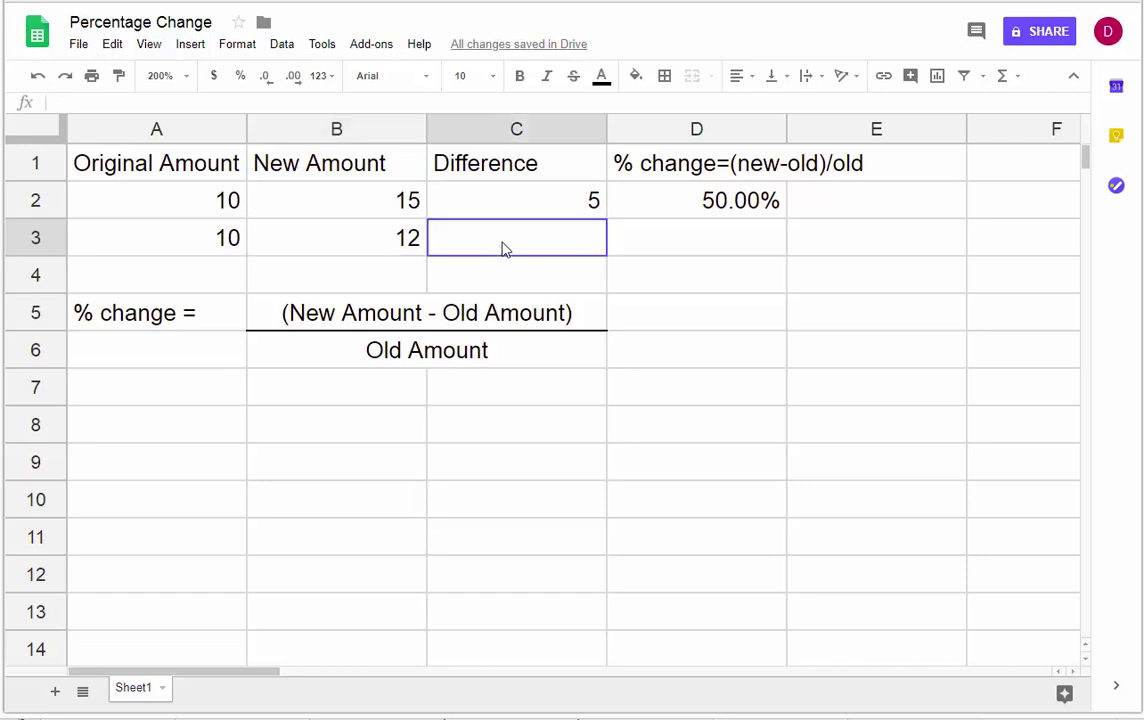
pyautogui.click(495, 190)
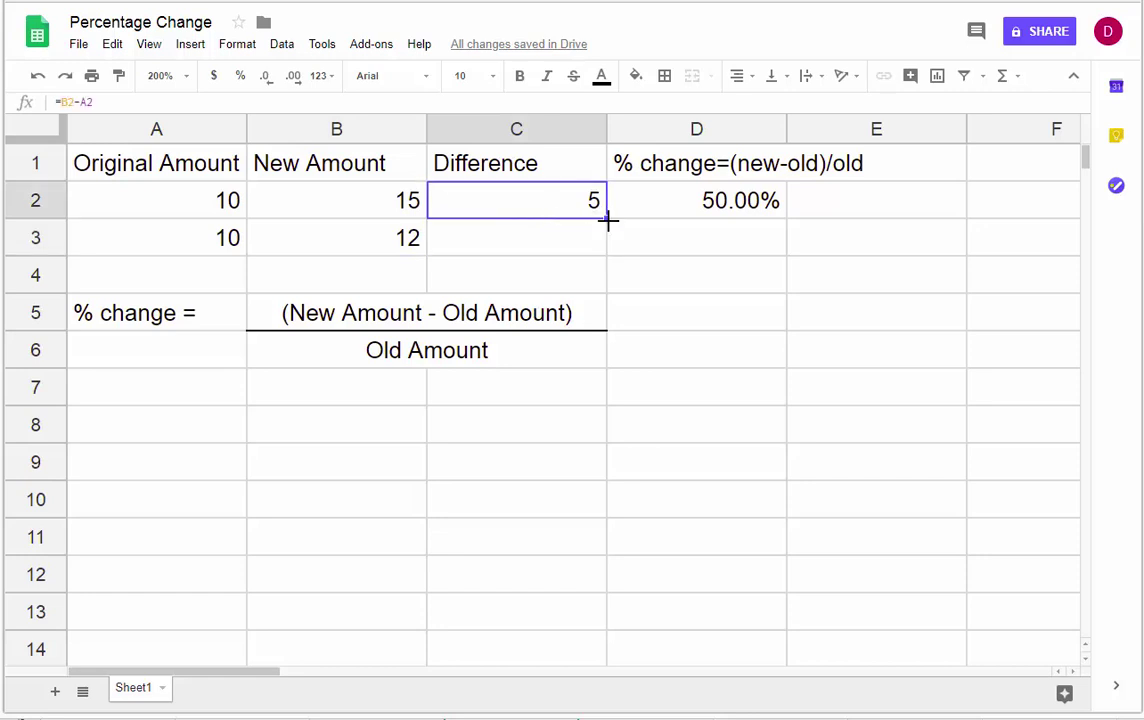
pyautogui.moveTo(607, 219); pyautogui.dragTo(598, 248)
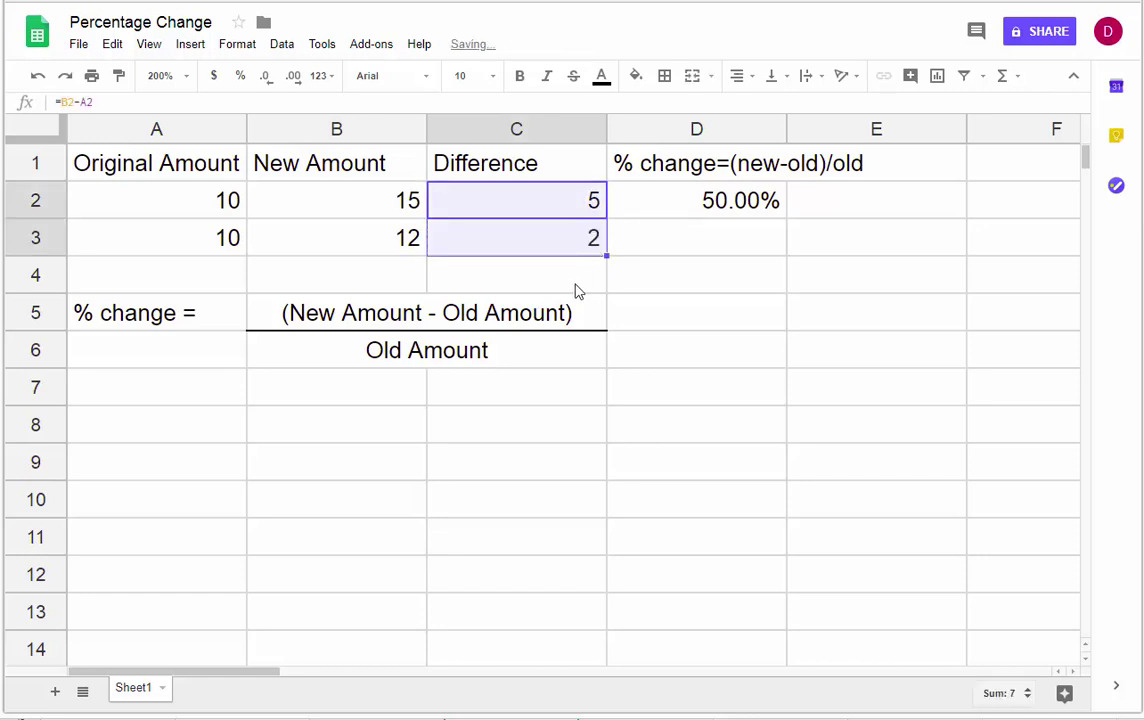
pyautogui.click(557, 246)
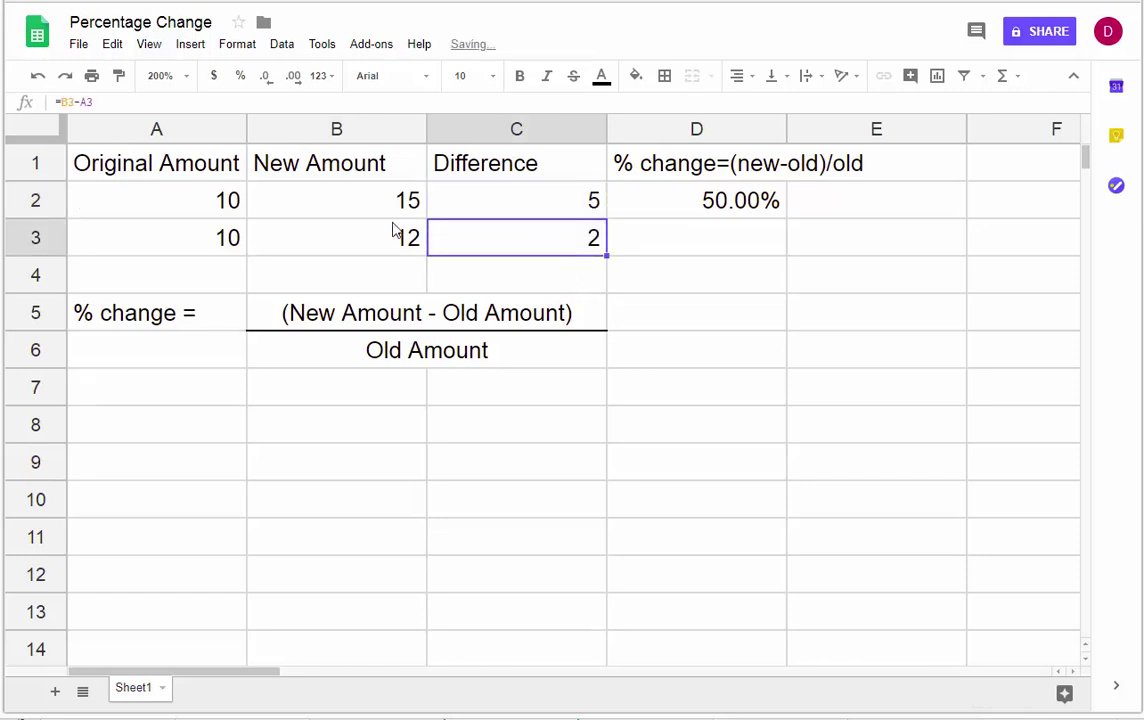
pyautogui.click(770, 205)
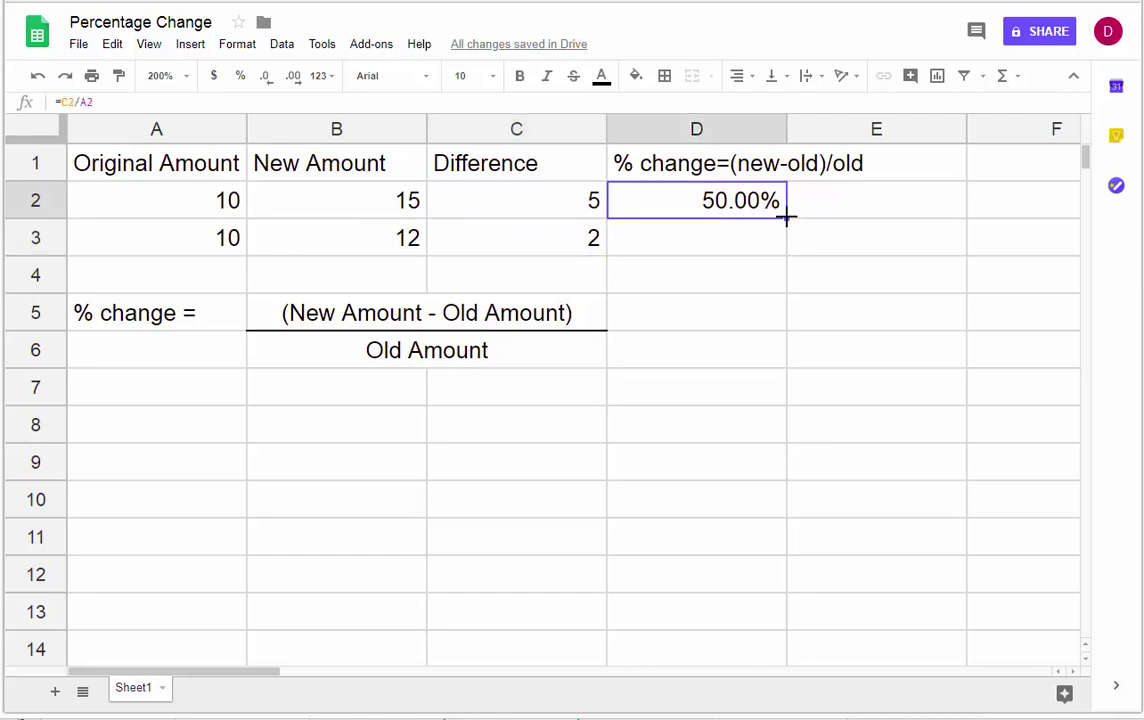
pyautogui.moveTo(786, 218); pyautogui.dragTo(777, 240)
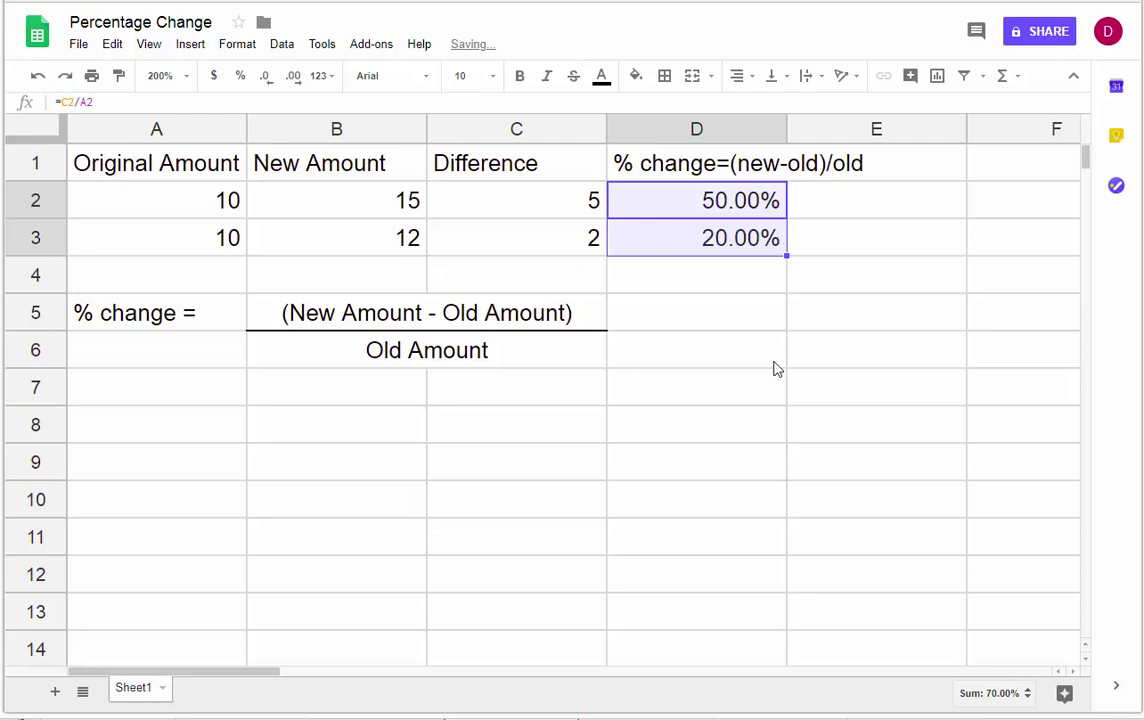
# Step: Move the % change formula explanation block from A5:C6 down to A11
pyautogui.click(518, 492)
pyautogui.click(143, 313)
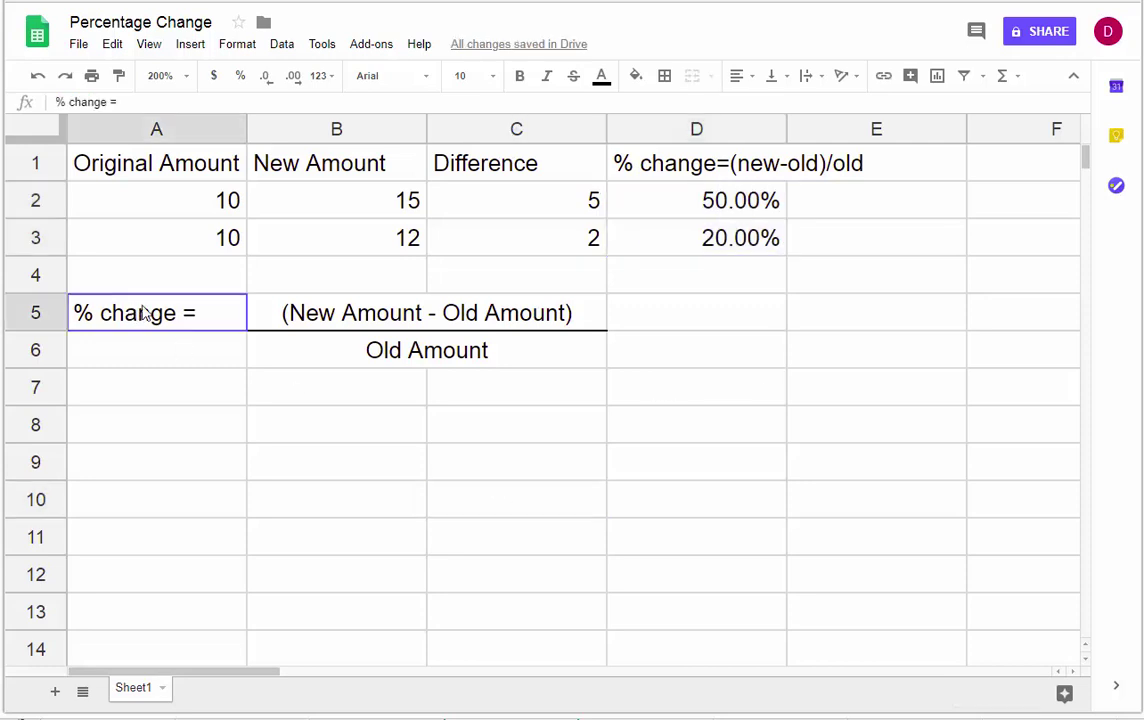
pyautogui.moveTo(143, 313); pyautogui.dragTo(413, 345)
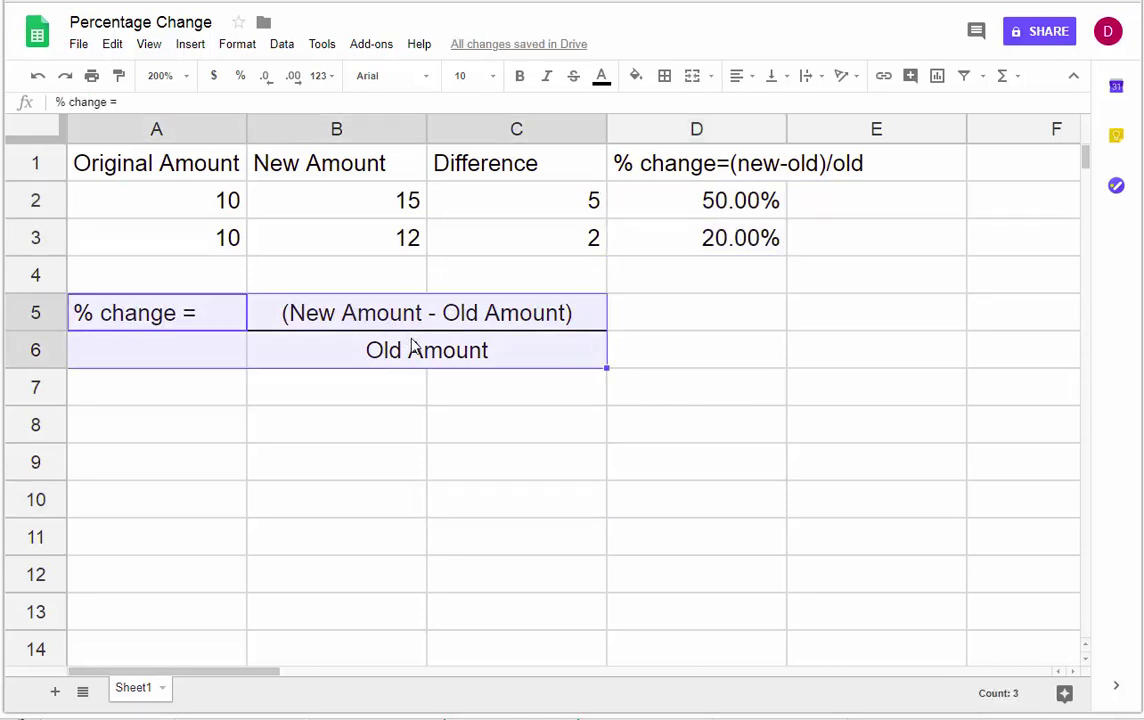
pyautogui.hotkey('ctrl', 'c')
pyautogui.click(150, 545)
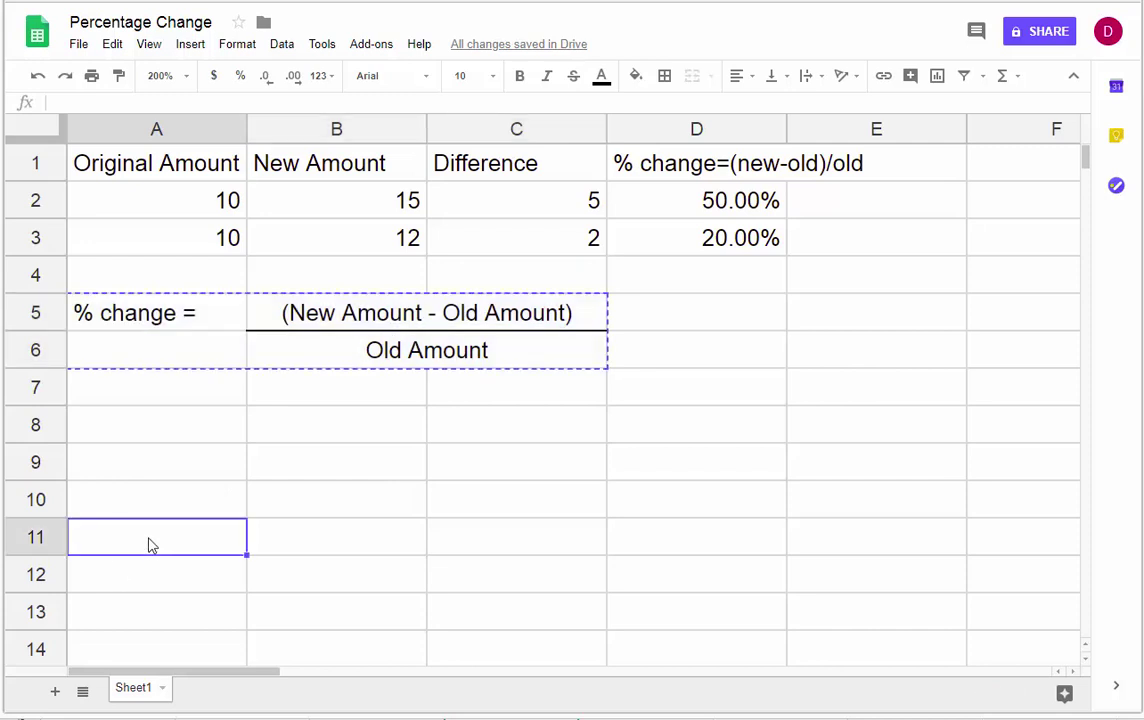
pyautogui.hotkey('ctrl', 'v')
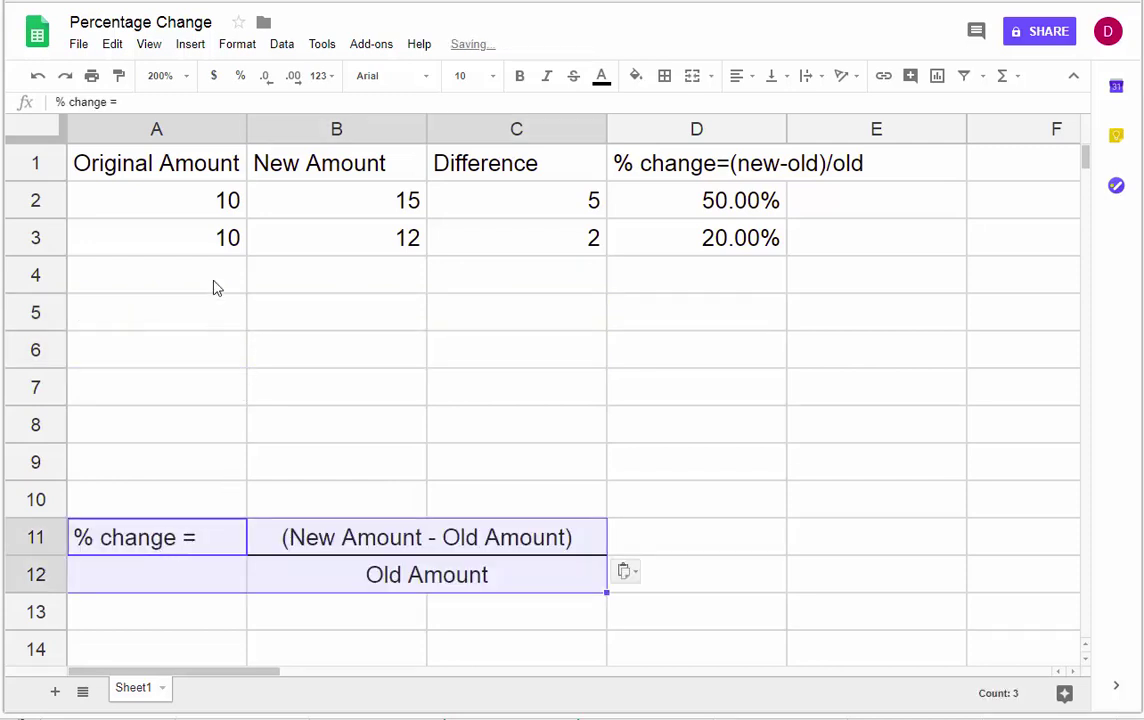
pyautogui.click(214, 287)
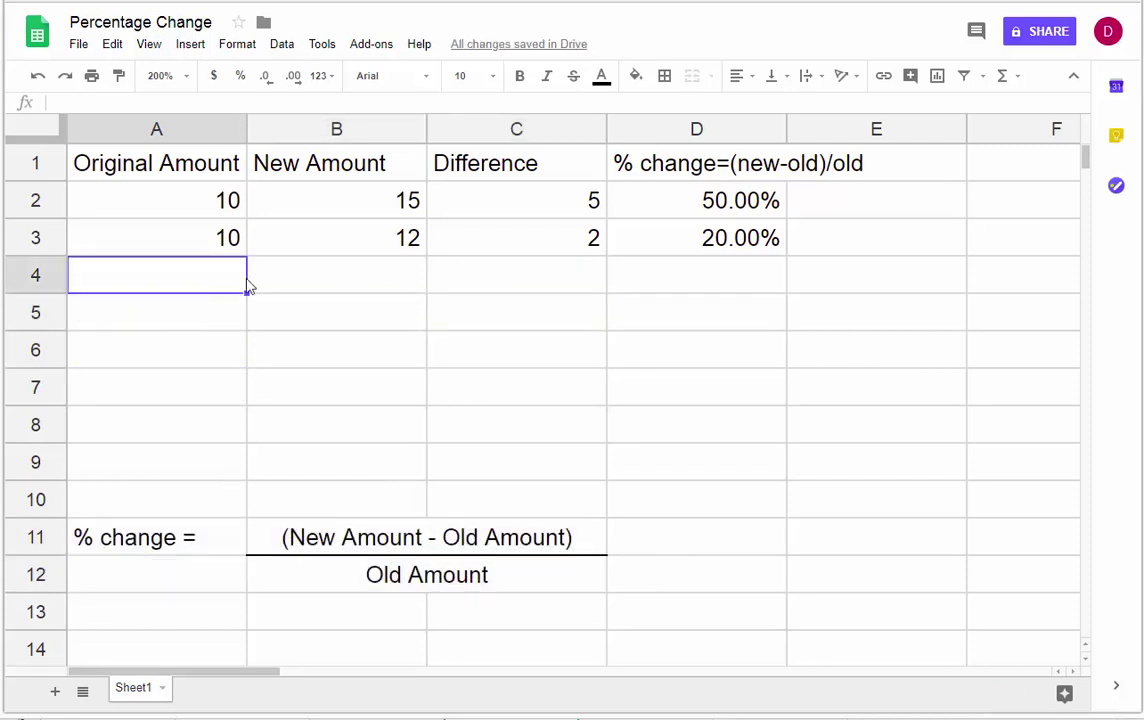
# Step: Enter 10 in A4 and 17 in B4 as the third example row
pyautogui.write('10')
pyautogui.press('Tab')
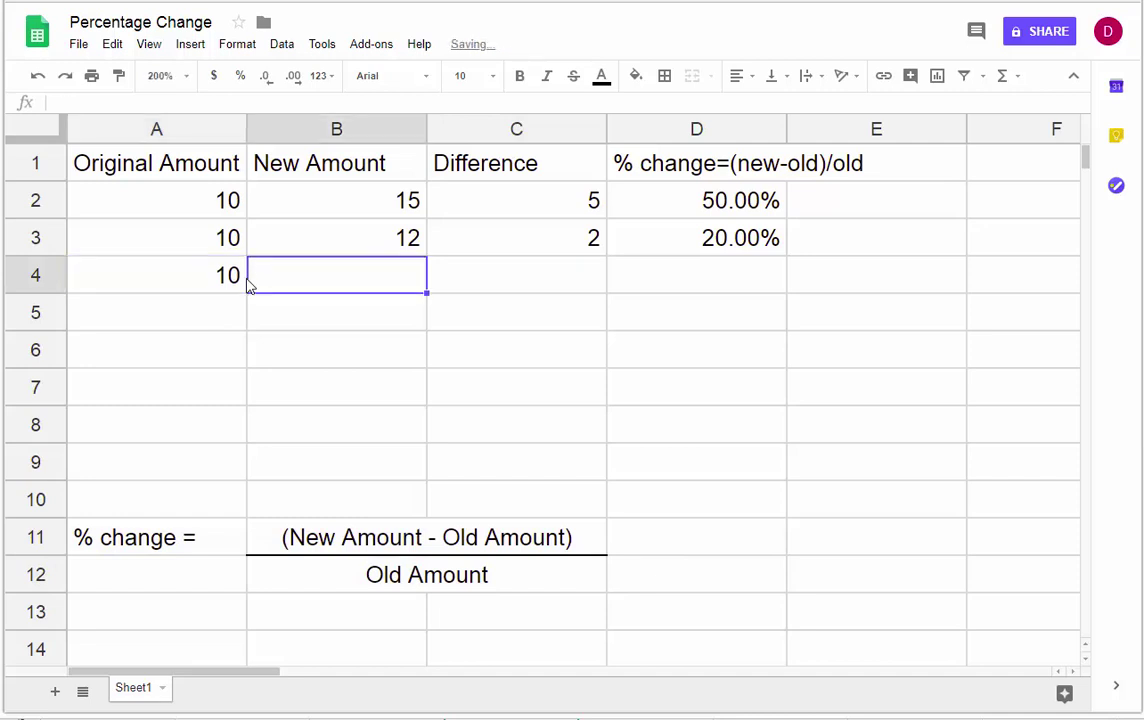
pyautogui.write('17')
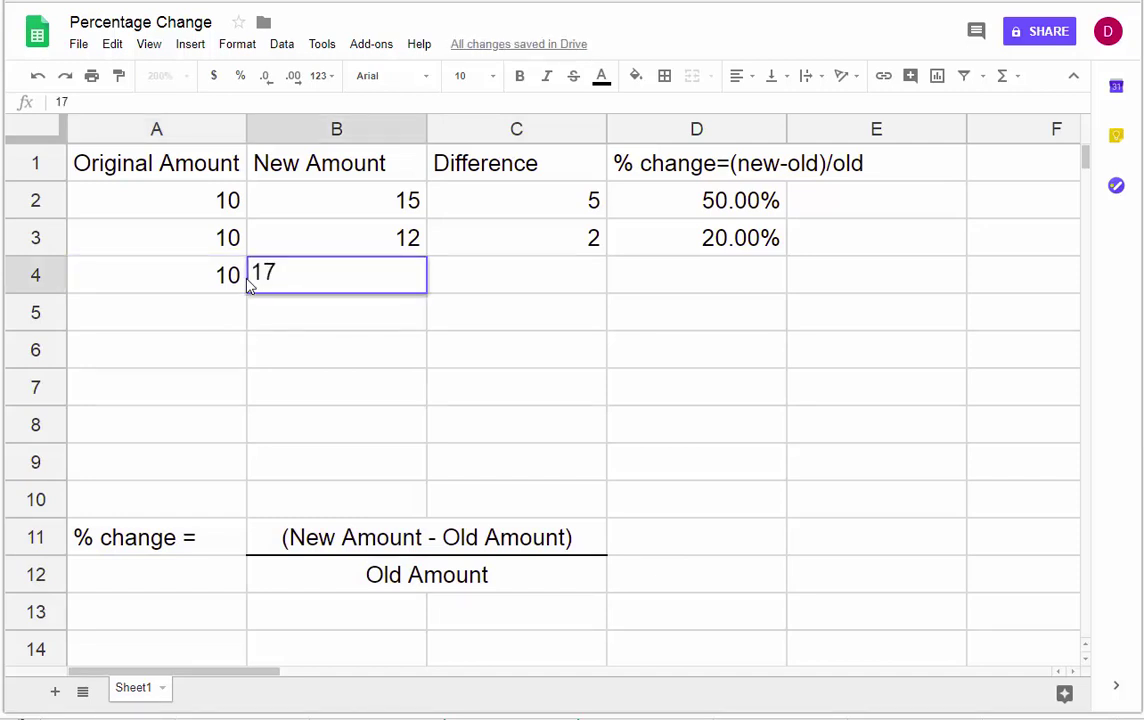
pyautogui.press('Tab')
pyautogui.click(395, 285)
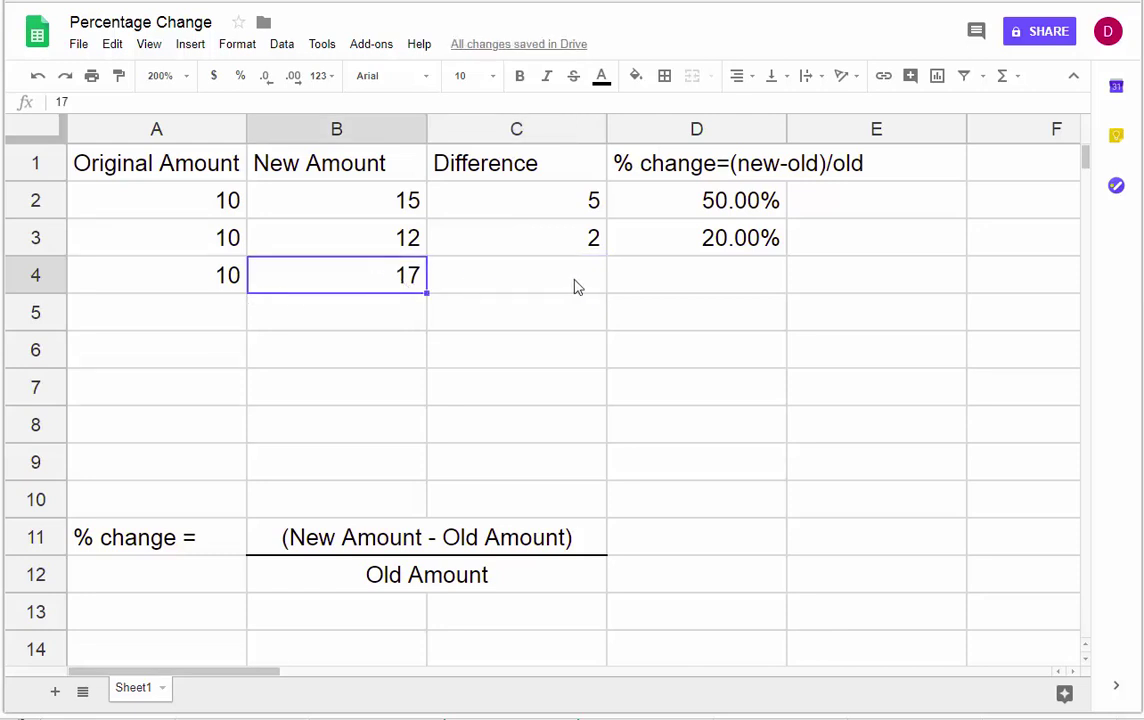
# Step: Fill the Difference and % change formulas down to row 4, giving 7 and 70.00%
pyautogui.click(596, 253)
pyautogui.moveTo(606, 258); pyautogui.dragTo(603, 285)
pyautogui.click(753, 243)
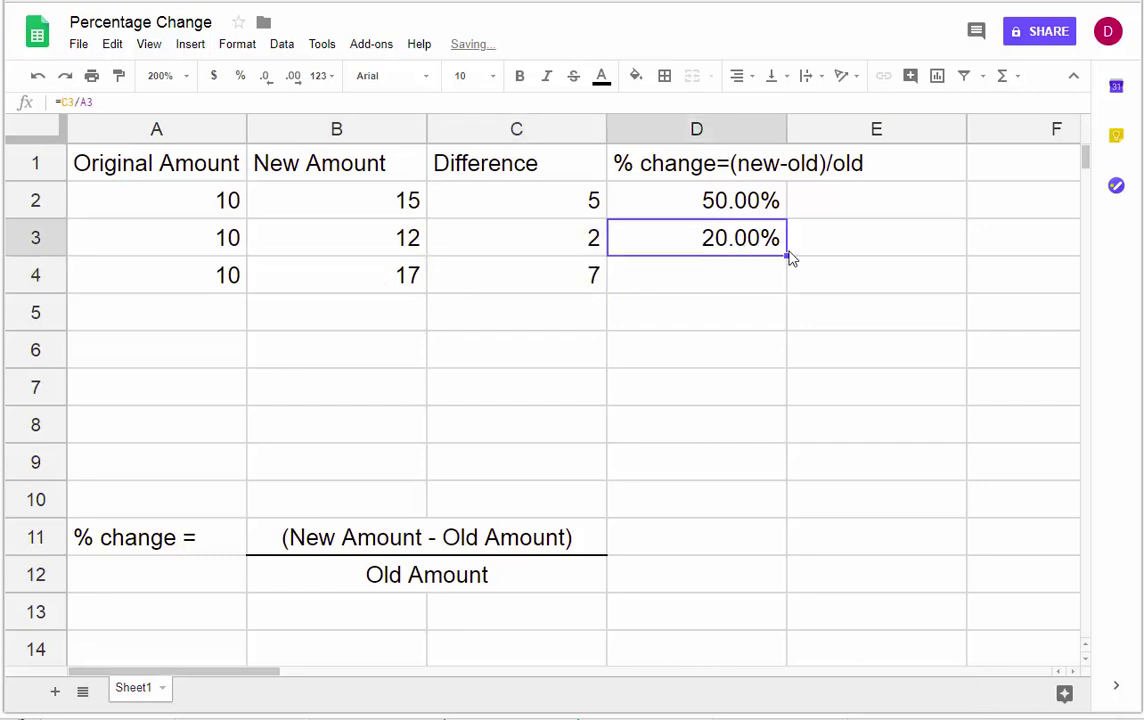
pyautogui.moveTo(787, 253); pyautogui.dragTo(773, 280)
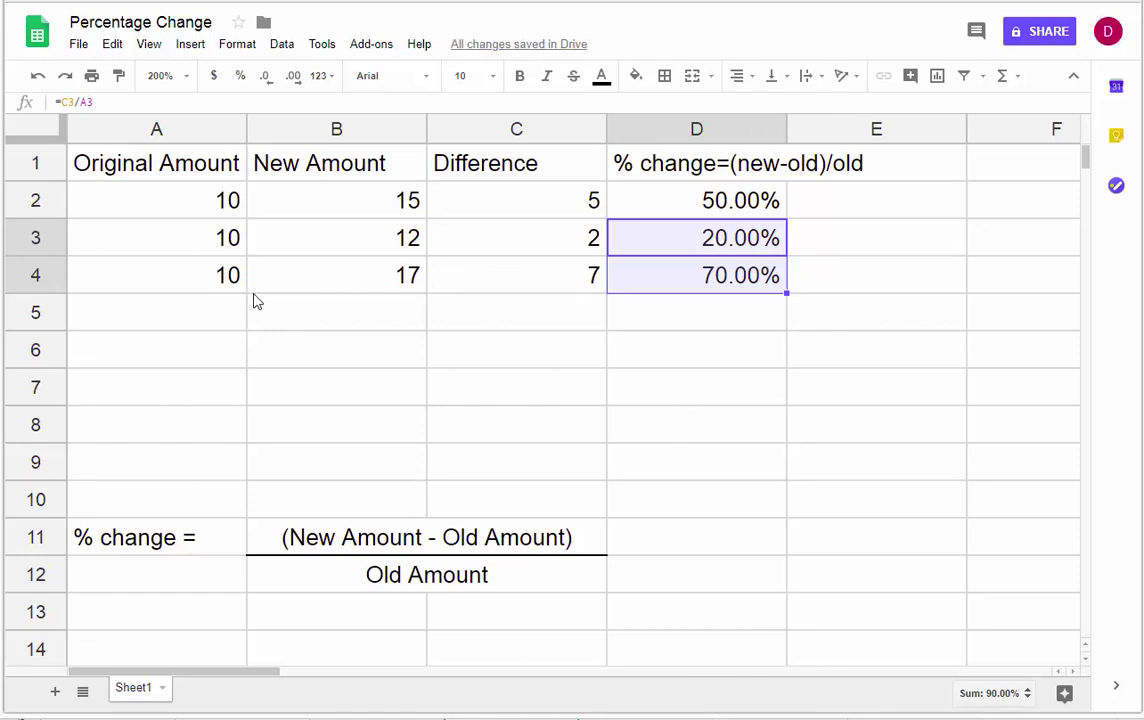
pyautogui.click(447, 542)
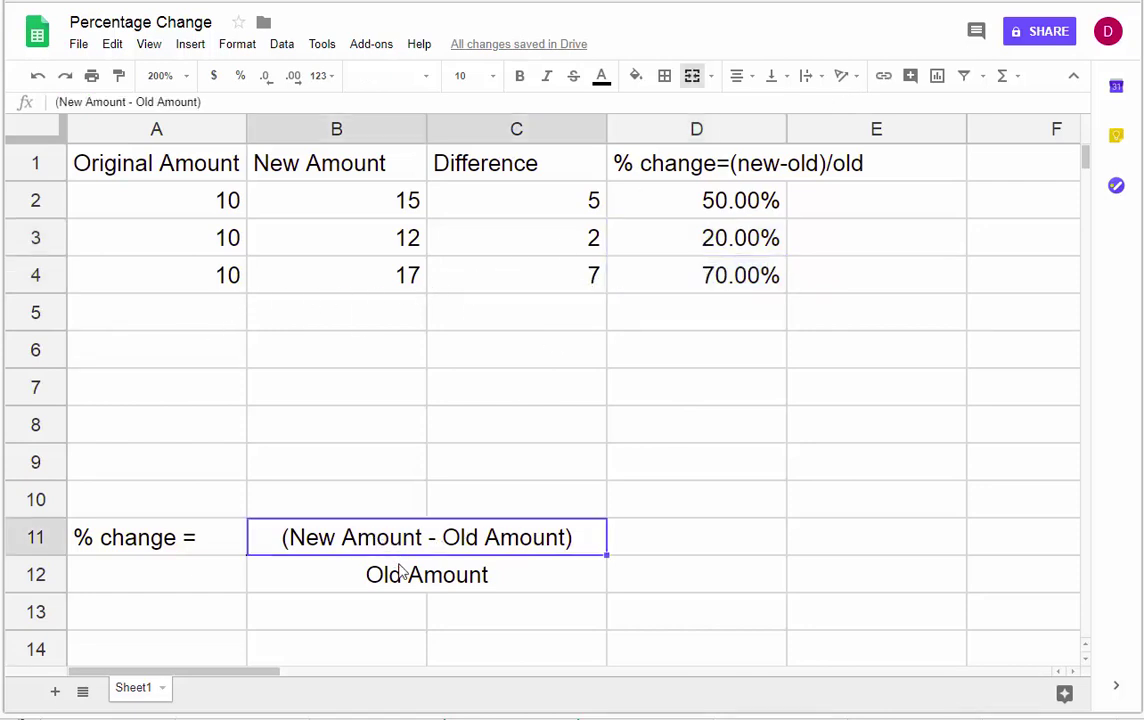
pyautogui.click(393, 585)
pyautogui.click(365, 538)
# Step: Enter 10 in A5 and 5 in B5 as a decreasing example row
pyautogui.click(706, 206)
pyautogui.click(705, 238)
pyautogui.click(698, 276)
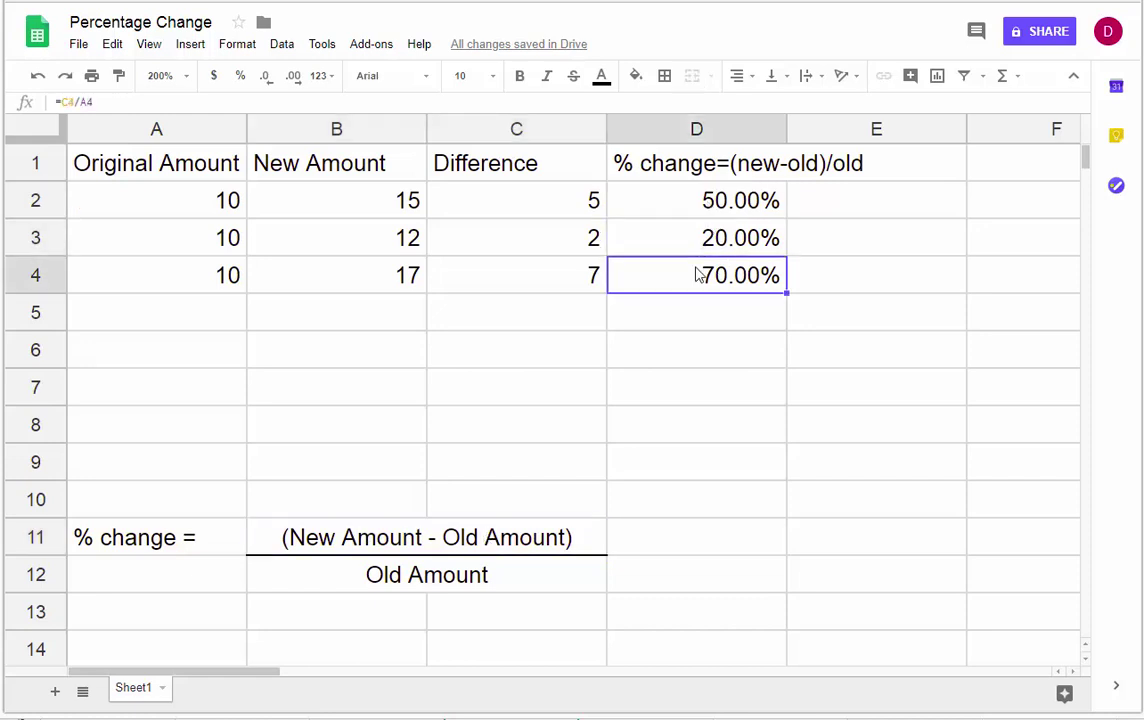
pyautogui.click(198, 318)
pyautogui.write('10')
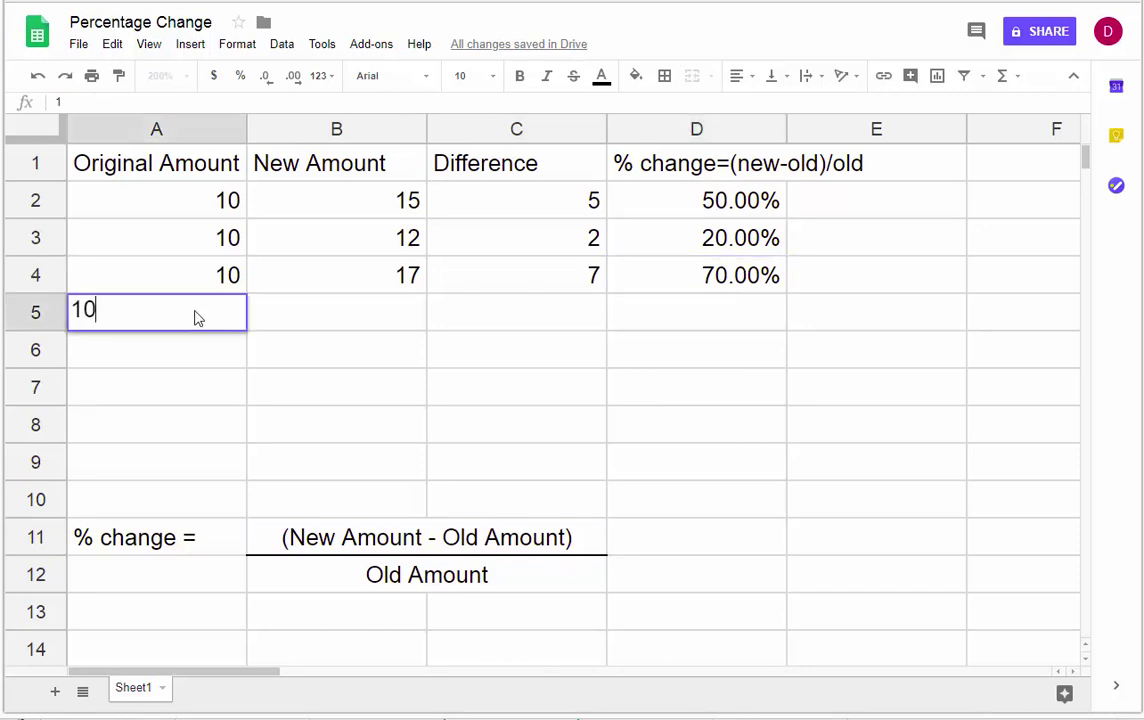
pyautogui.press('Tab')
pyautogui.write('5')
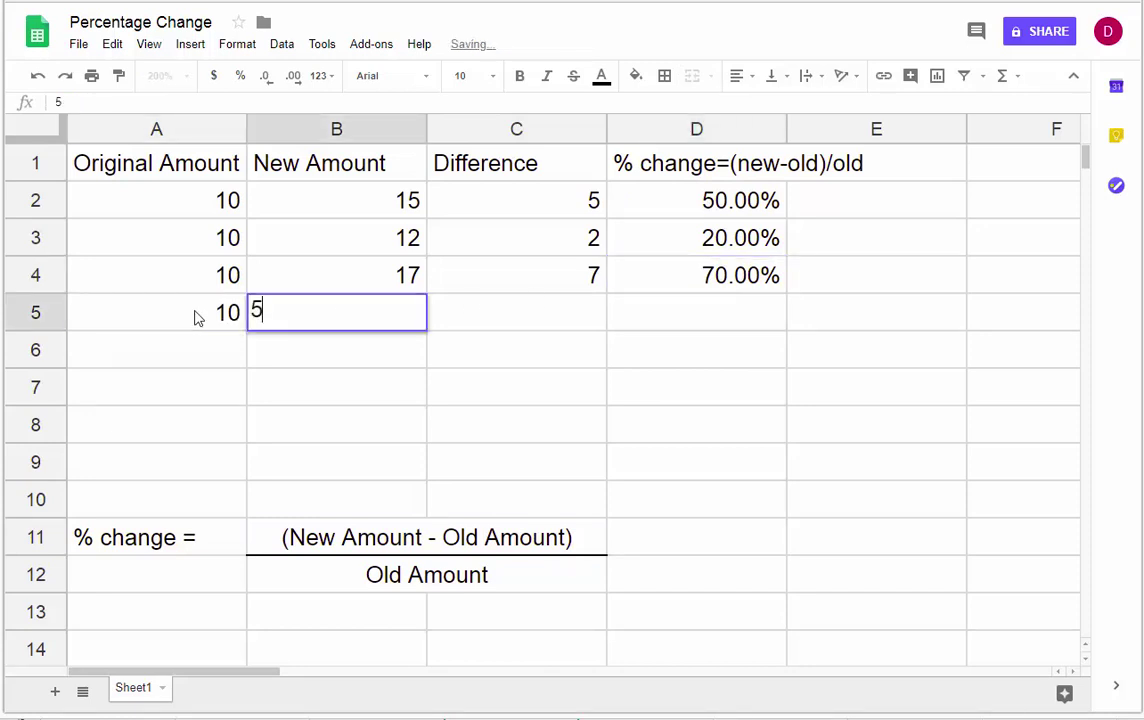
pyautogui.press('Tab')
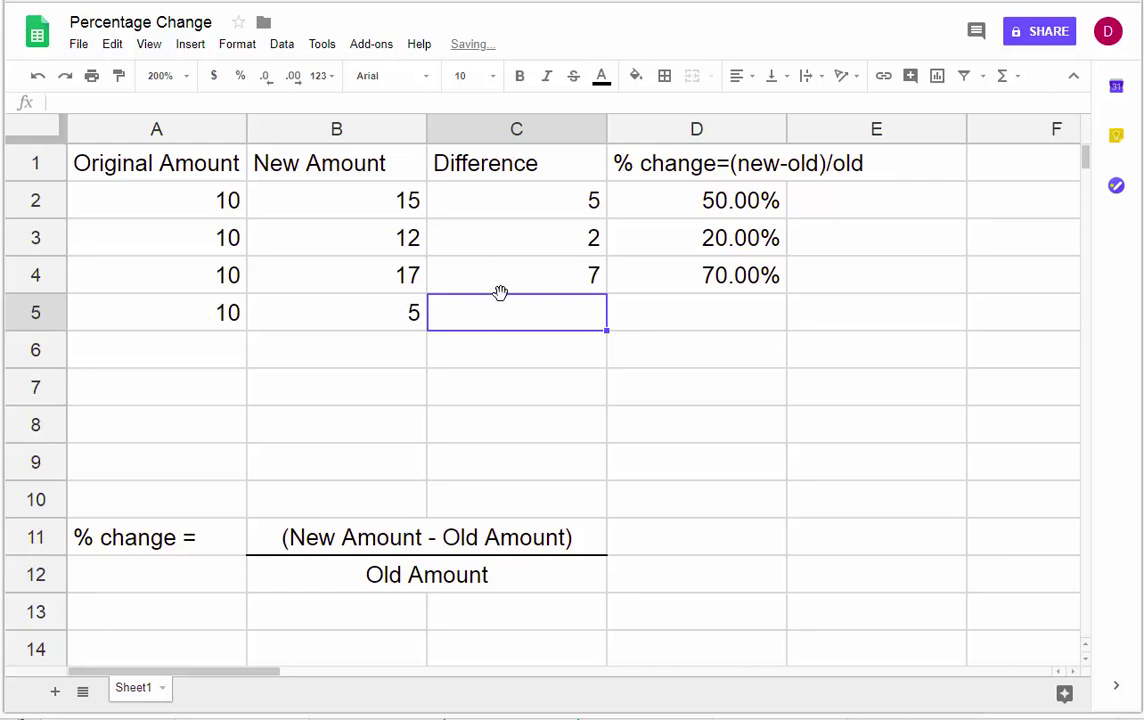
# Step: Fill the Difference and % change formulas down to row 5, giving -5 and -50.00%
pyautogui.press('Up')
pyautogui.moveTo(606, 293); pyautogui.dragTo(595, 314)
pyautogui.click(766, 276)
pyautogui.moveTo(786, 292); pyautogui.dragTo(776, 314)
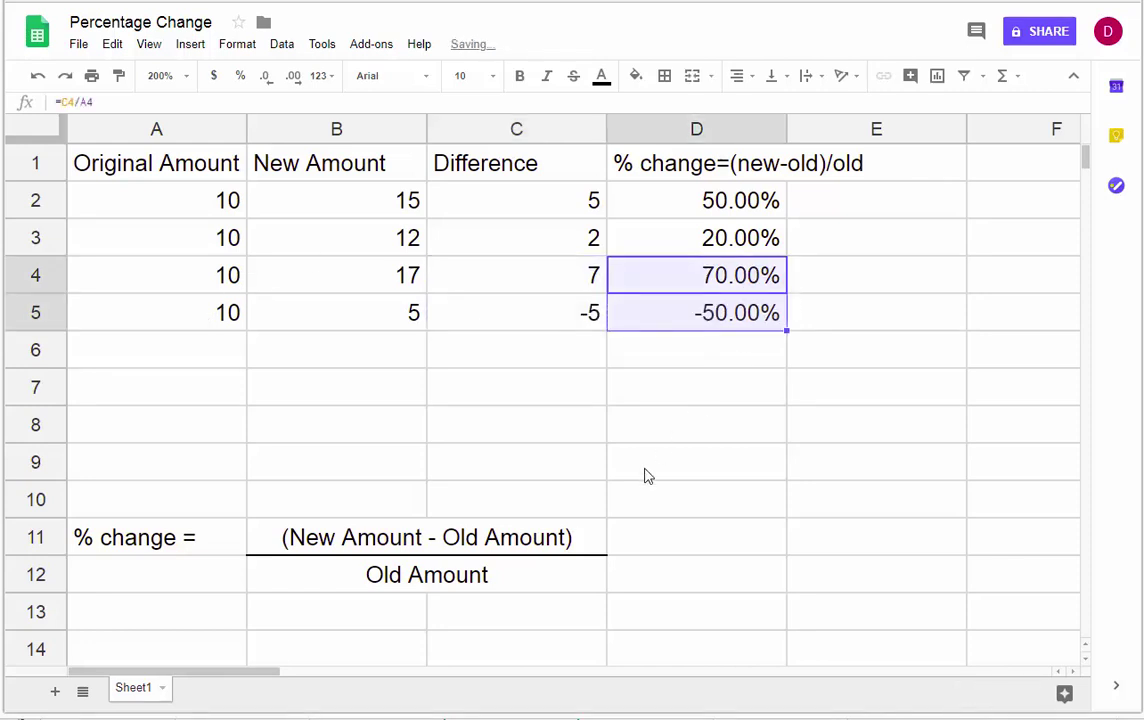
pyautogui.click(730, 326)
pyautogui.click(335, 545)
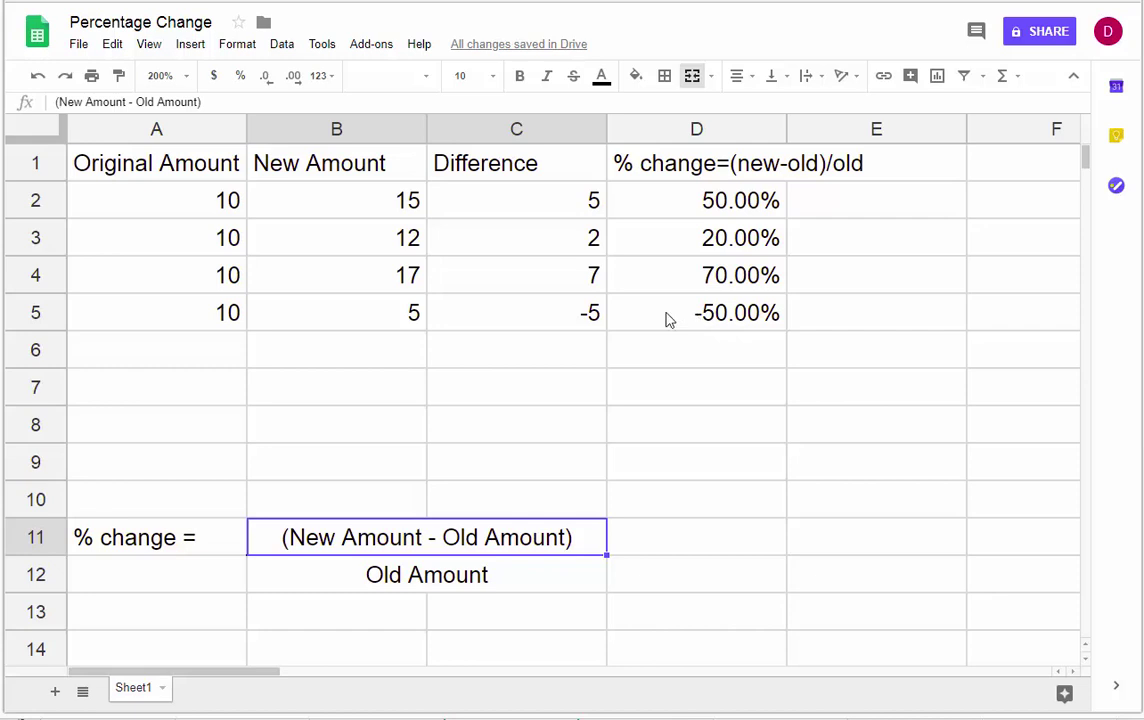
# Step: Enter 10 in A6 and 7 in B6
pyautogui.click(176, 352)
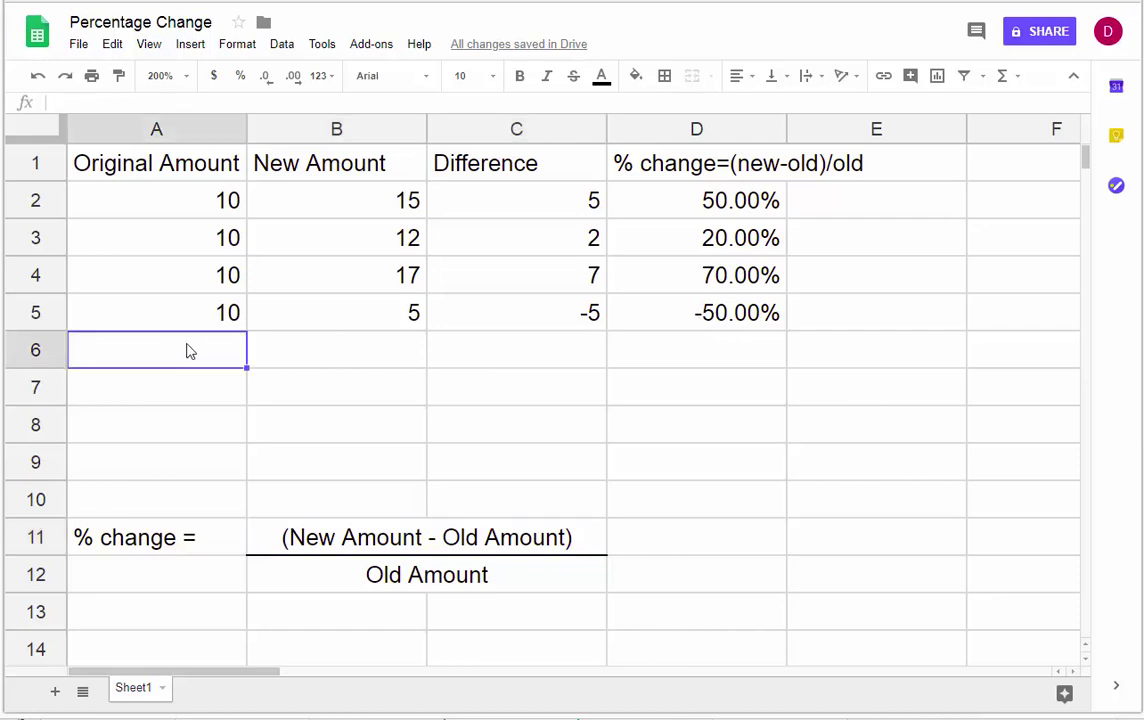
pyautogui.write('10')
pyautogui.press('Tab')
pyautogui.write('7')
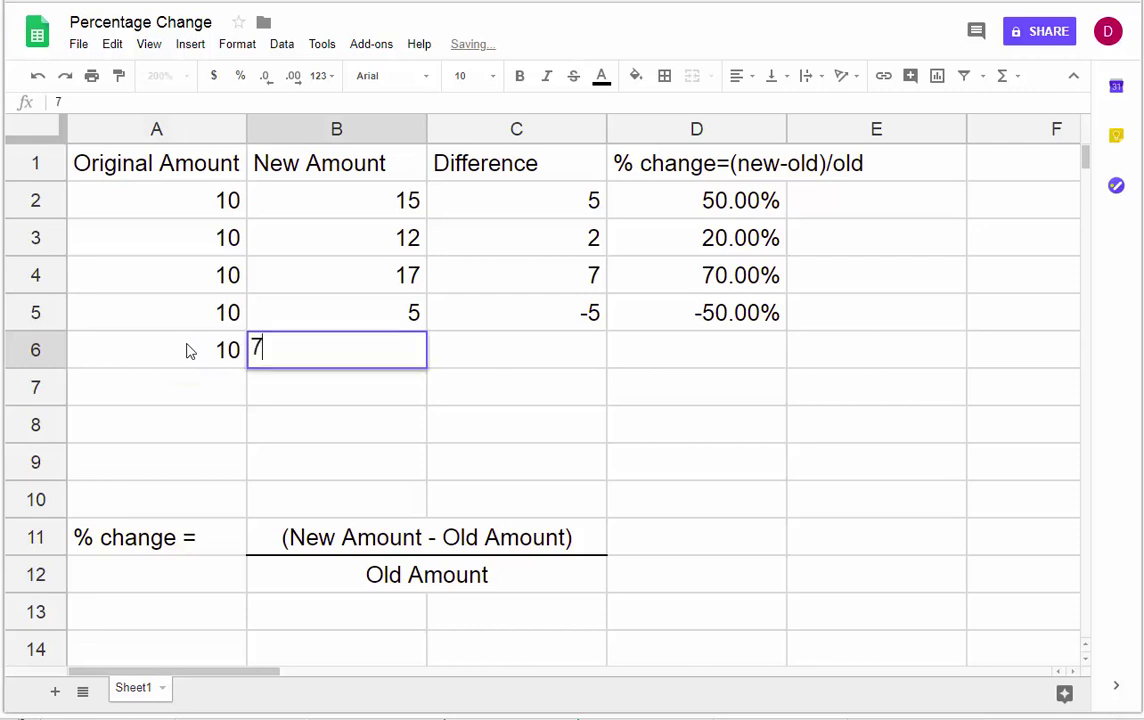
pyautogui.press('Tab')
# Step: Fill the Difference and % change formulas from row 5 down through row 10
pyautogui.click(588, 320)
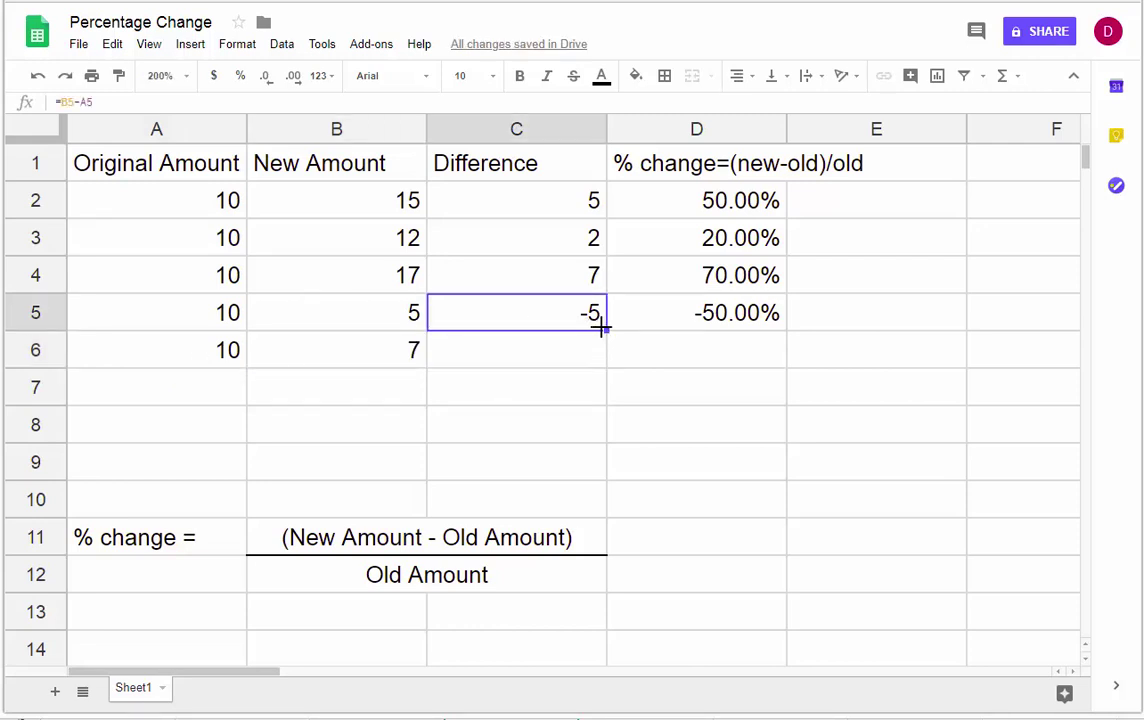
pyautogui.moveTo(604, 330); pyautogui.dragTo(587, 497)
pyautogui.click(732, 325)
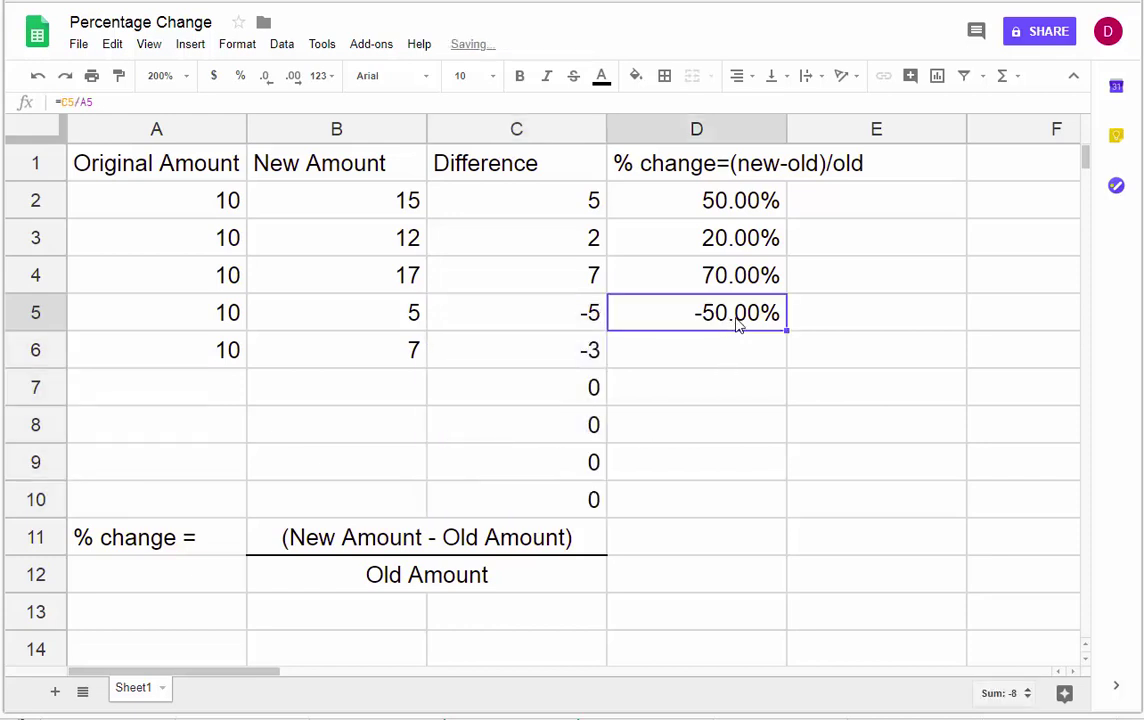
pyautogui.moveTo(787, 331); pyautogui.dragTo(764, 498)
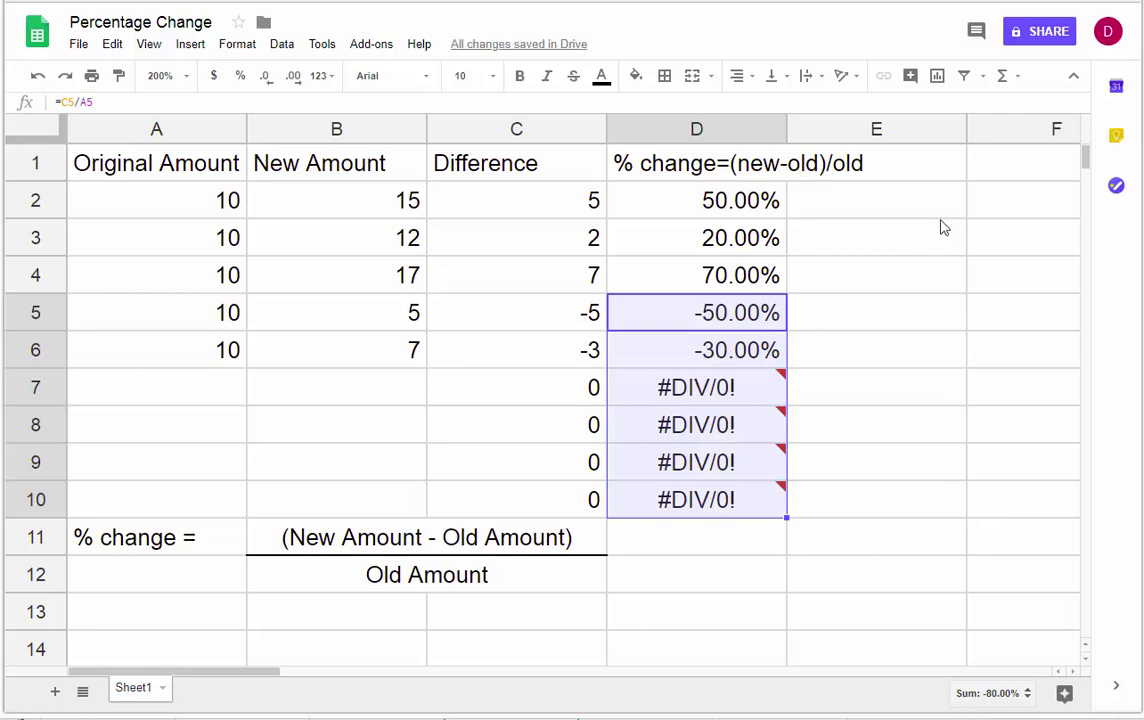
pyautogui.click(190, 395)
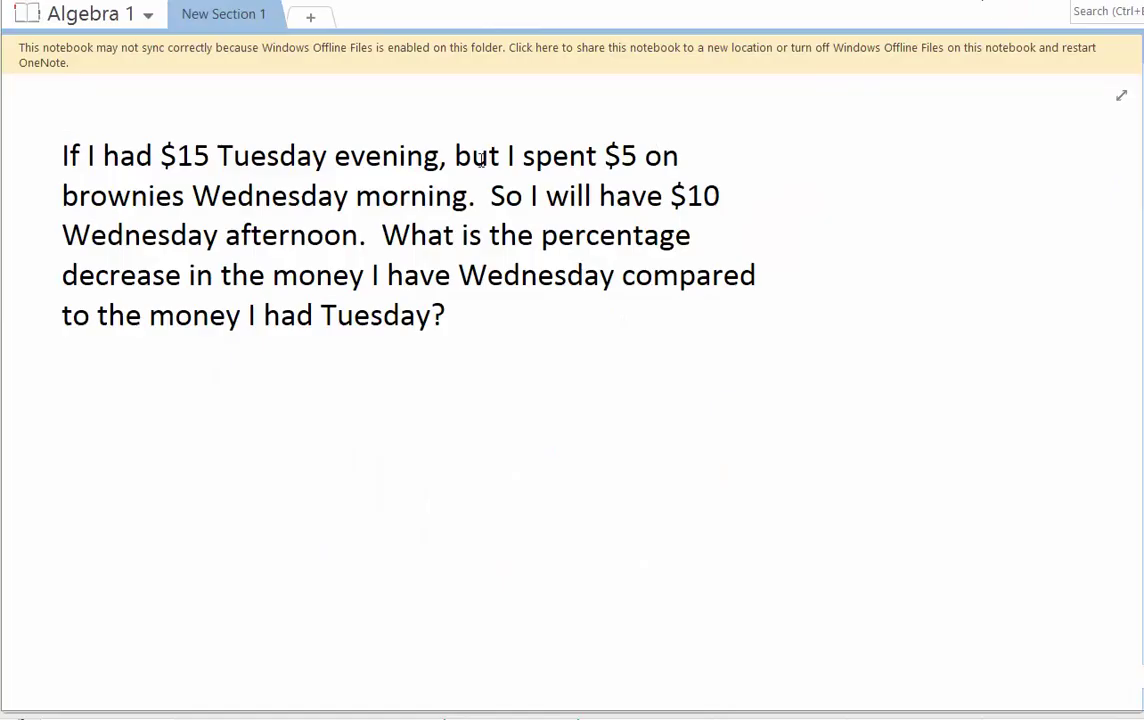
# Step: Highlight the $15 and $10 amounts in the OneNote brownie problem, then return to the spreadsheet
pyautogui.moveTo(151, 156); pyautogui.dragTo(205, 157)
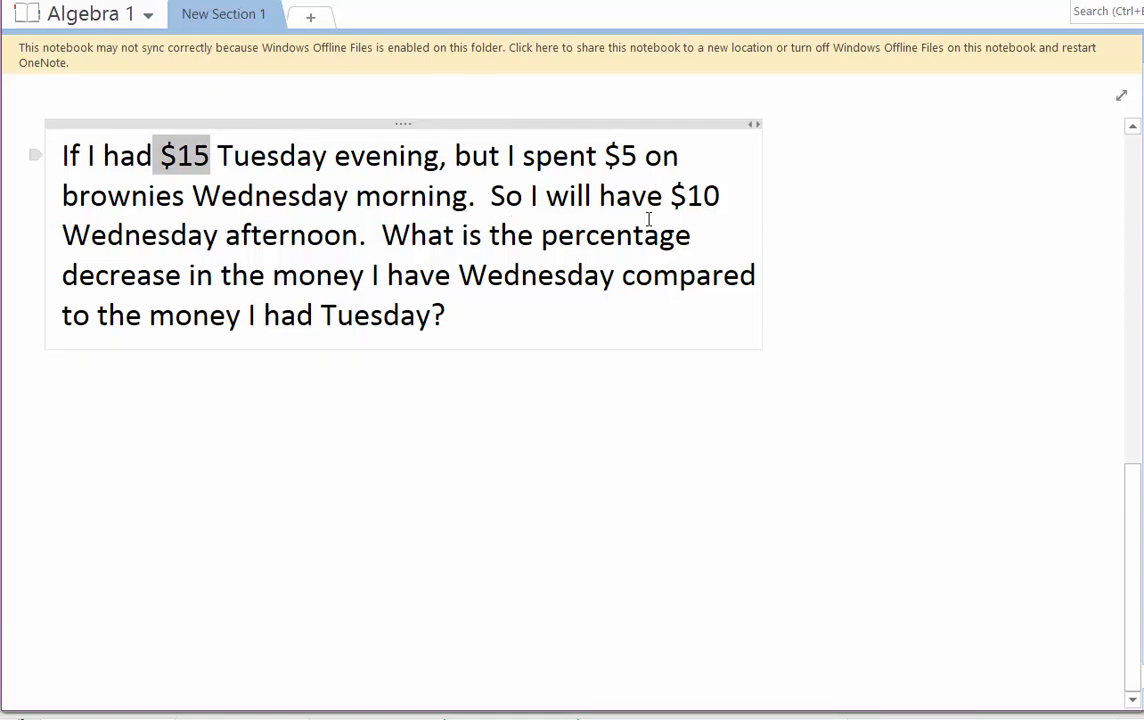
pyautogui.moveTo(672, 196); pyautogui.dragTo(726, 201)
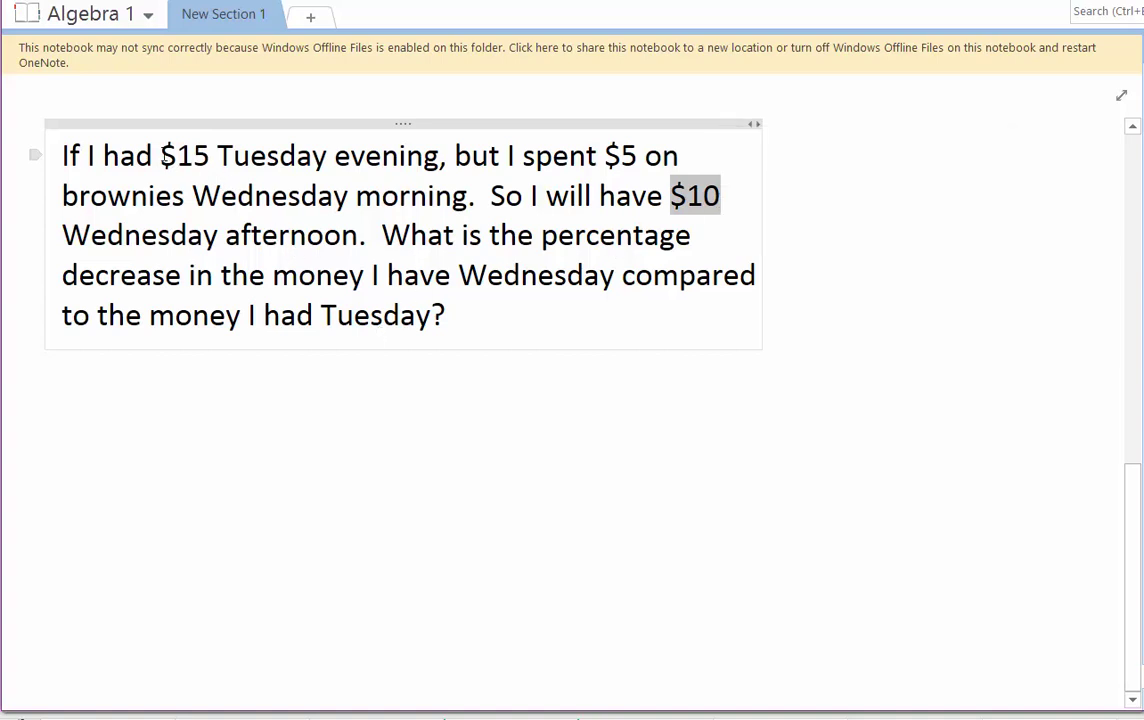
pyautogui.moveTo(161, 156); pyautogui.dragTo(218, 155)
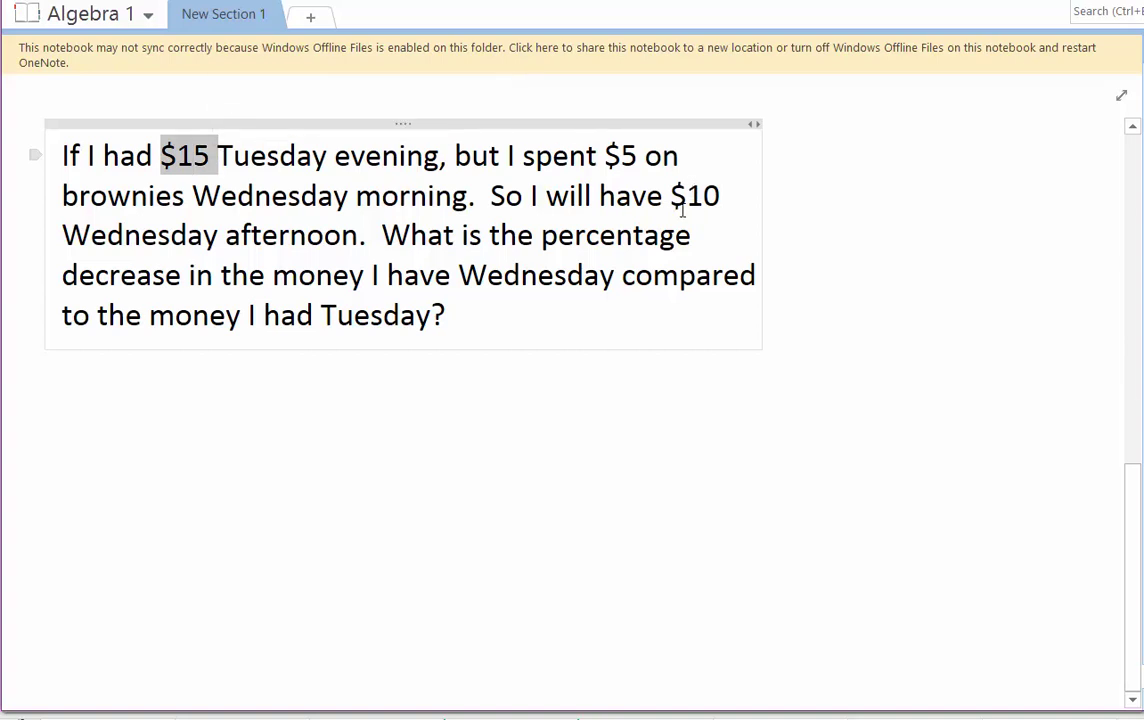
pyautogui.moveTo(677, 197); pyautogui.dragTo(720, 201)
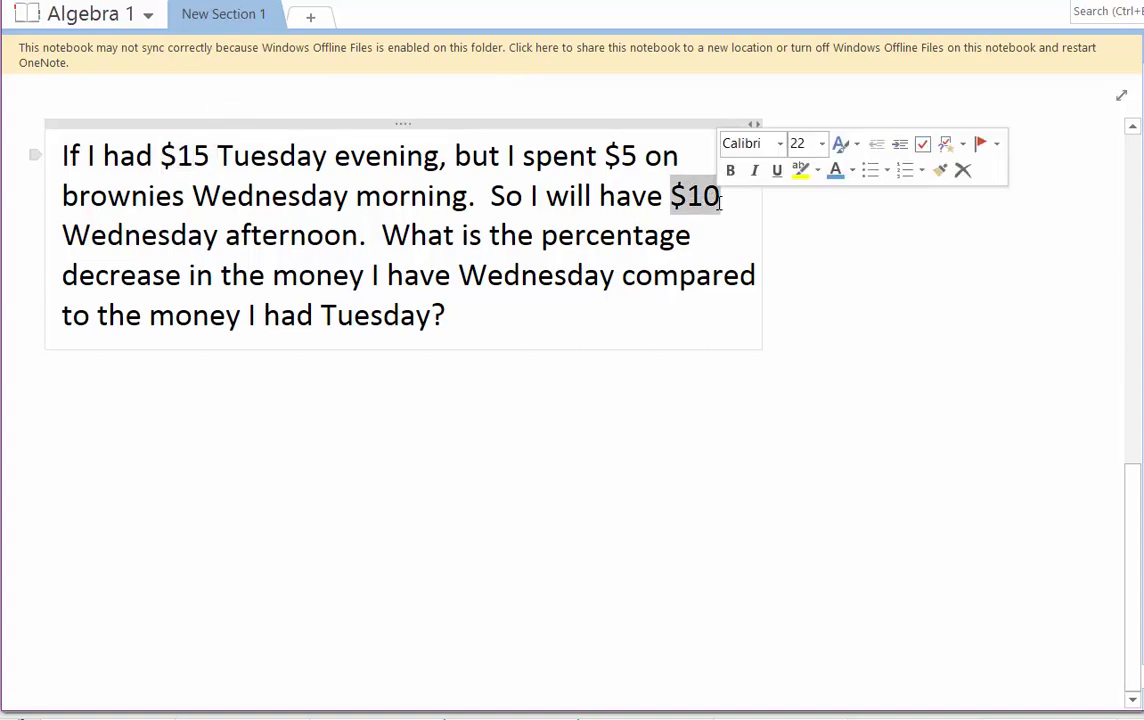
pyautogui.hotkey('alt', 'Tab')
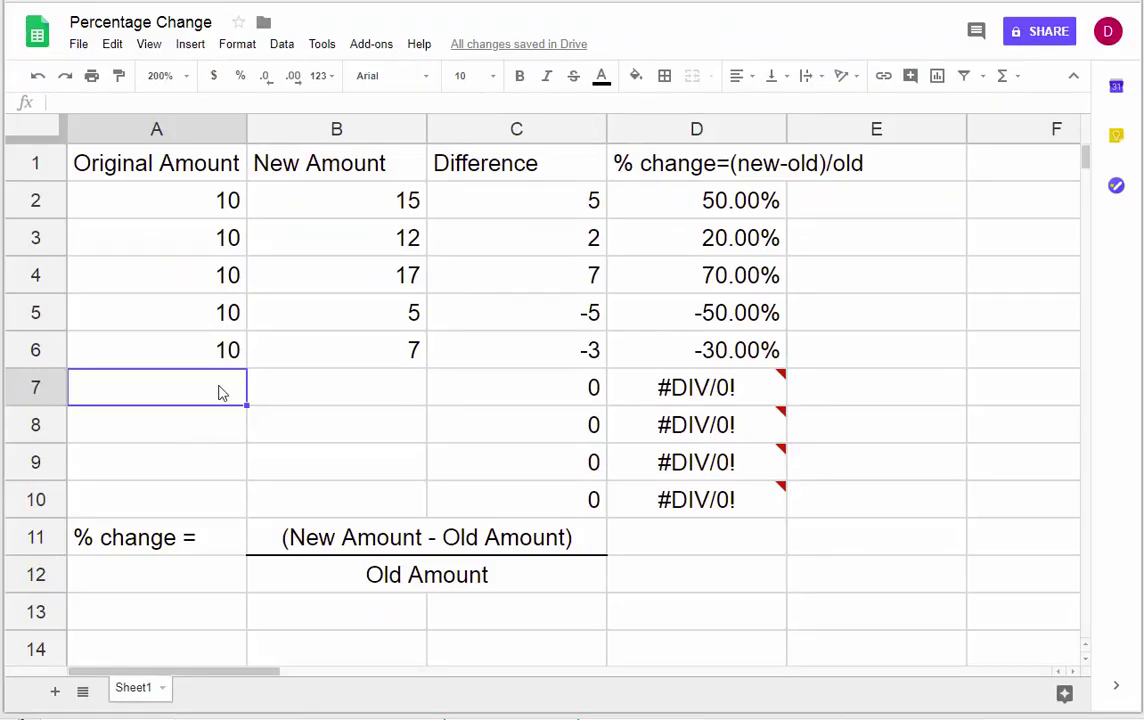
# Step: Enter 15 in A7 and 10 in B7
pyautogui.write('15')
pyautogui.click(312, 402)
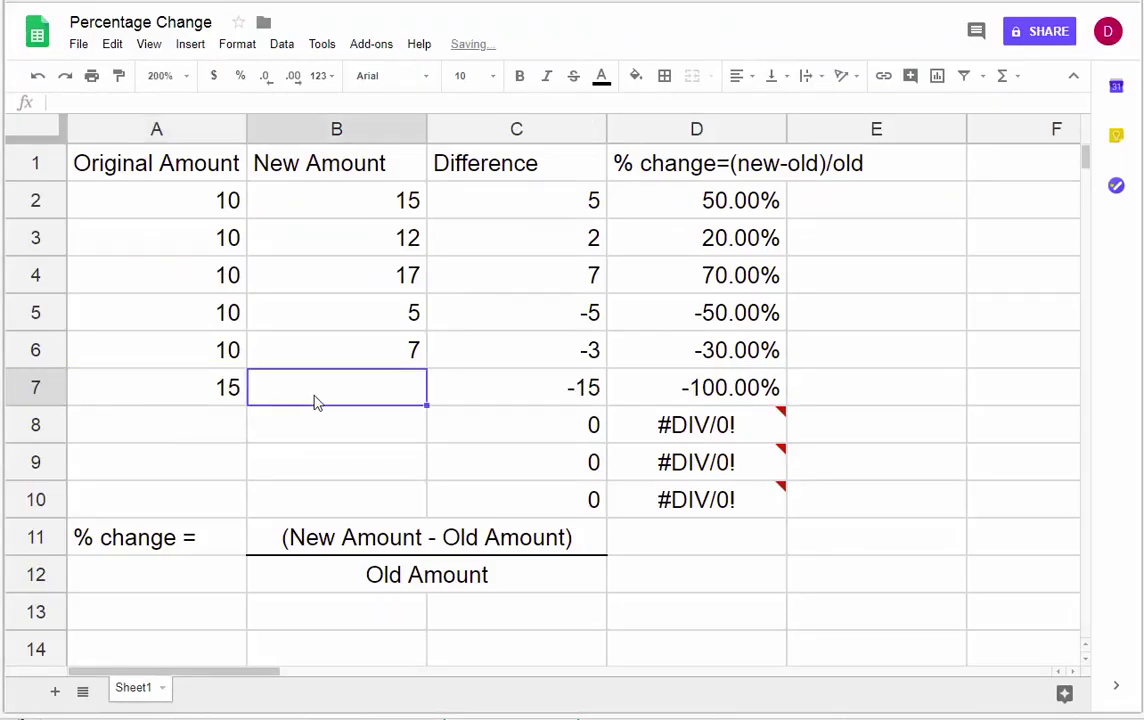
pyautogui.write('10')
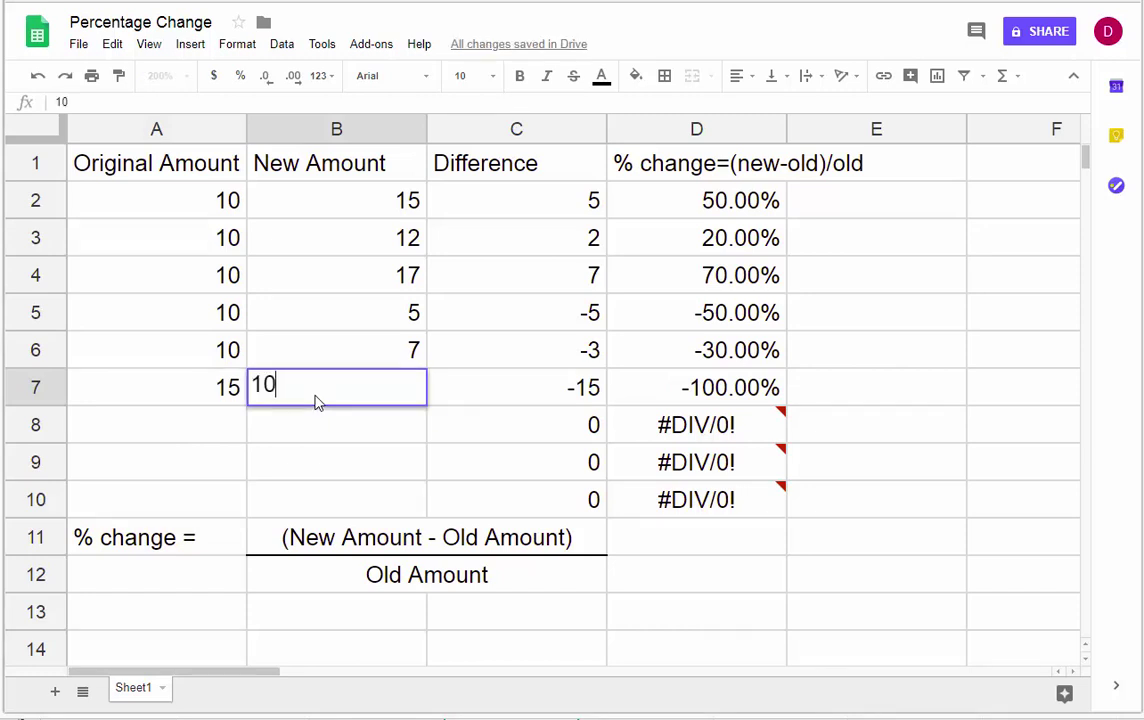
pyautogui.press('Return')
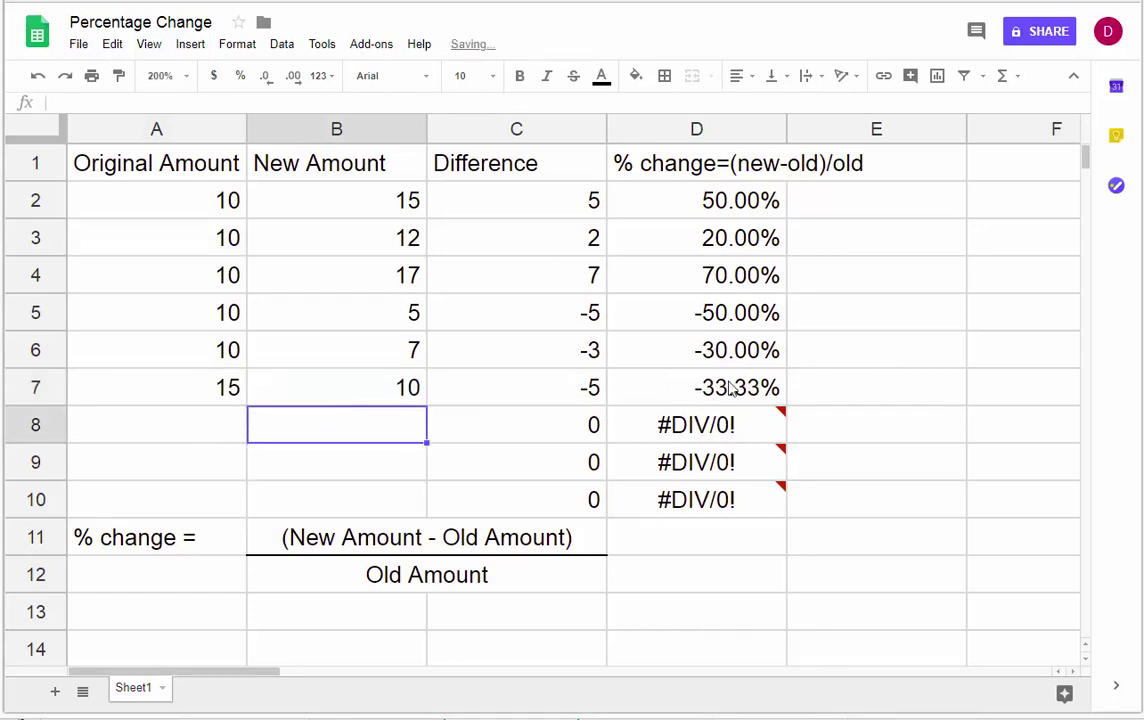
# Step: Review row 7's values and formulas, showing a -5 difference and -33.33% change
pyautogui.click(765, 385)
pyautogui.moveTo(757, 445)
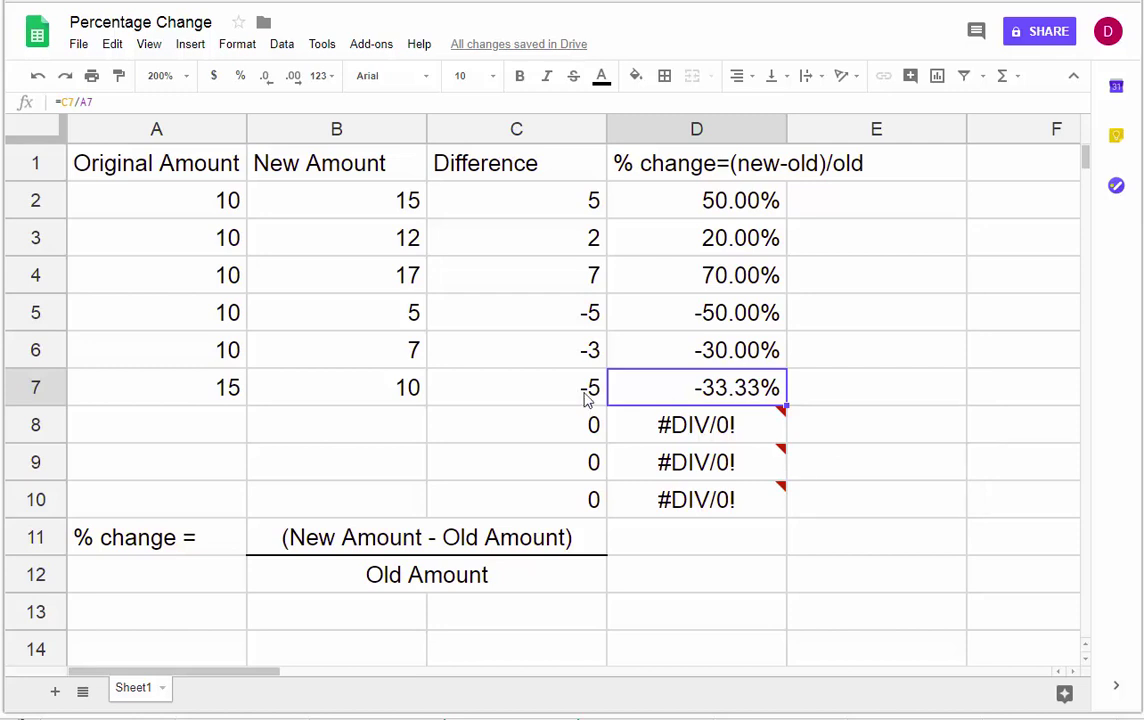
pyautogui.click(230, 397)
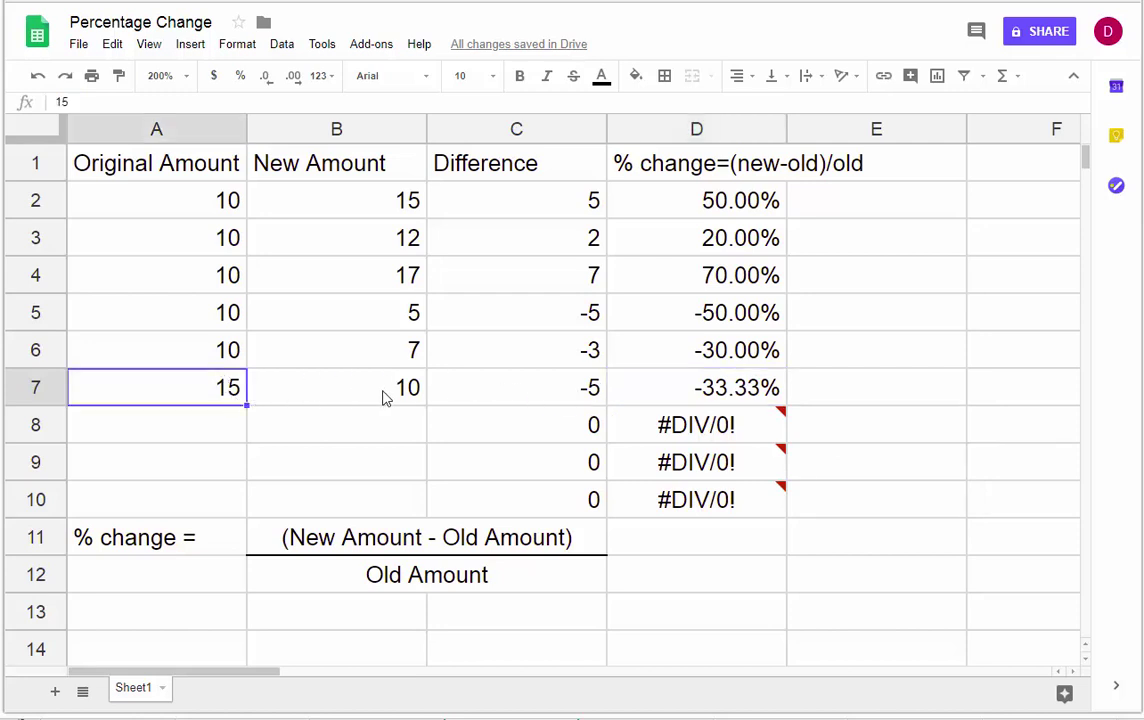
pyautogui.click(575, 383)
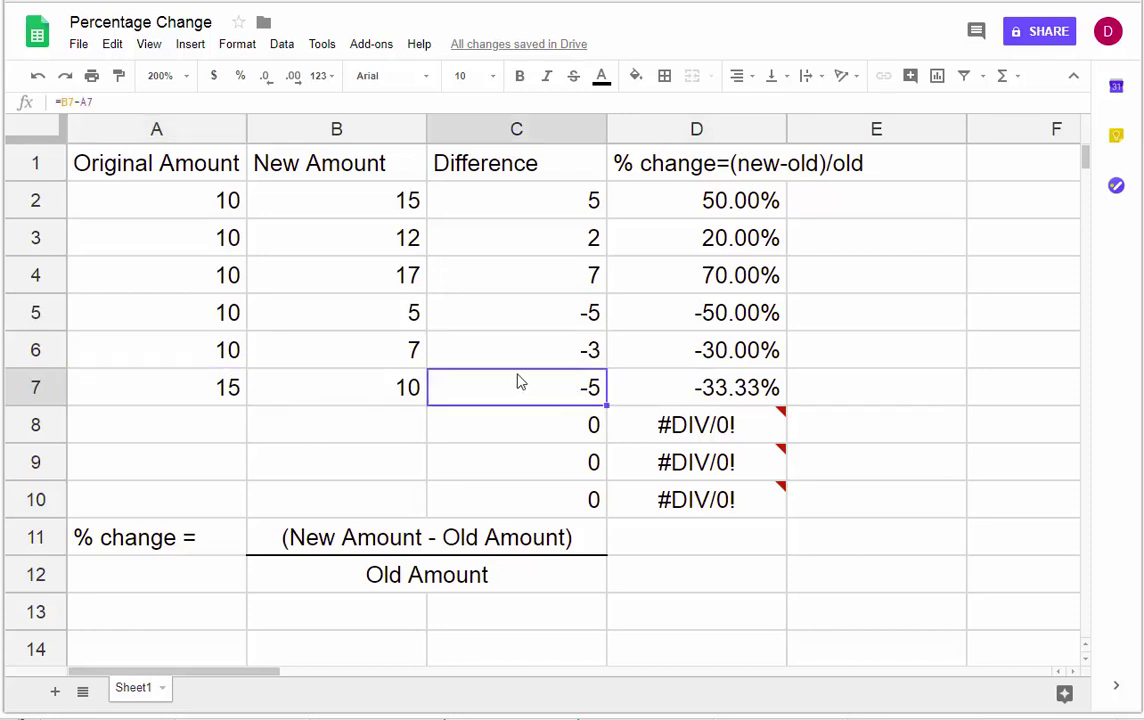
pyautogui.click(395, 396)
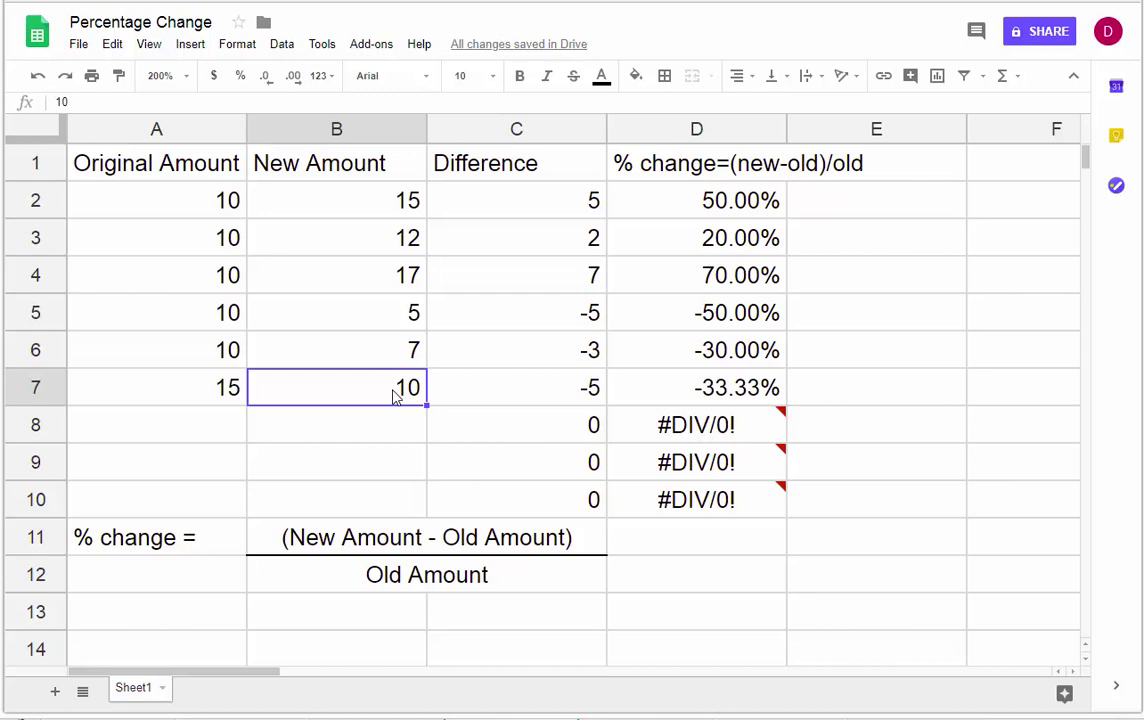
pyautogui.click(527, 401)
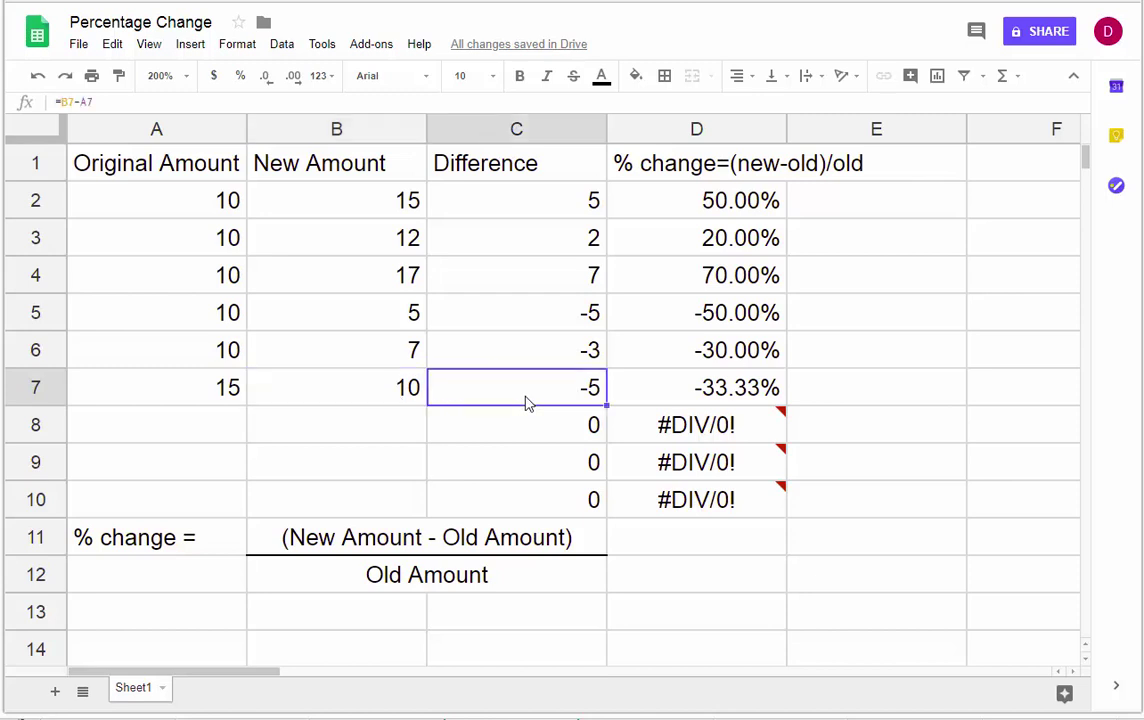
# Step: Rename the C1 header from 'Difference' to 'Difference/Change'
pyautogui.doubleClick(540, 170)
pyautogui.write('C')
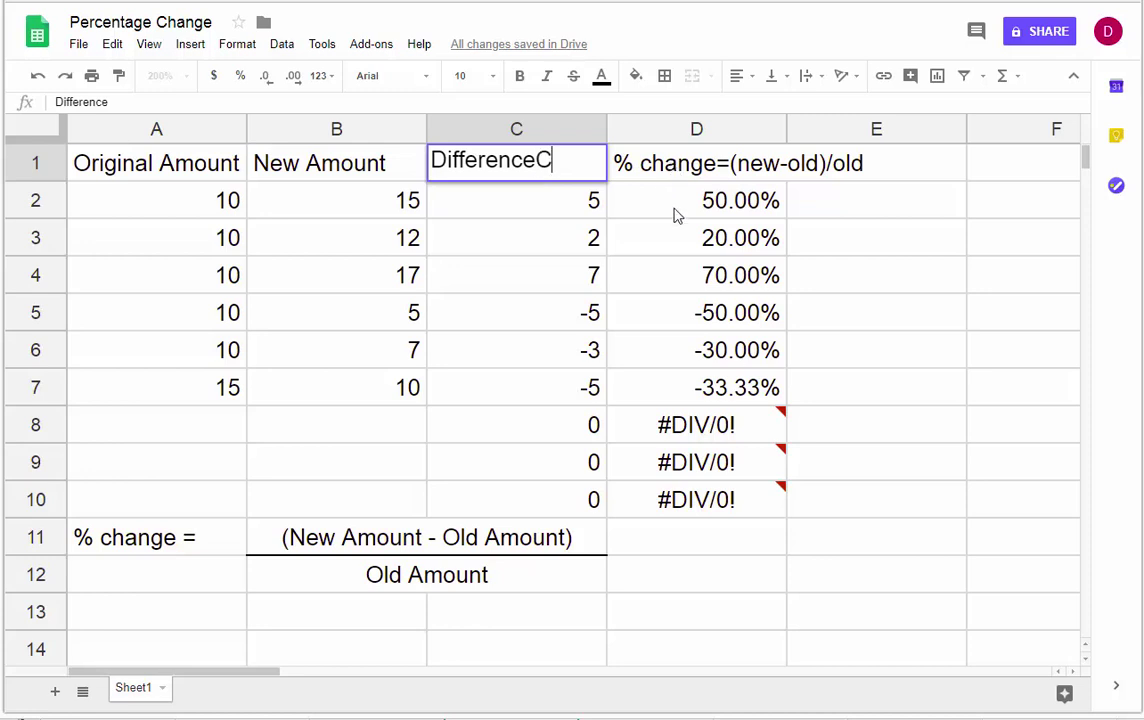
pyautogui.write('hange')
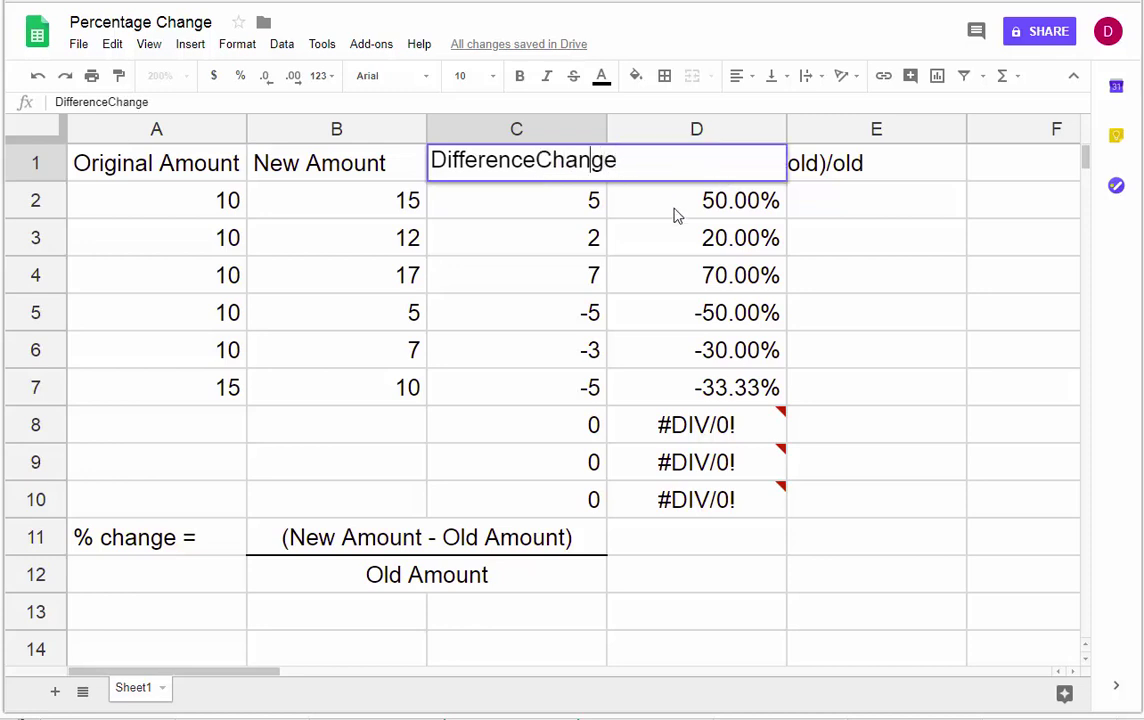
pyautogui.write('/')
pyautogui.press('Return')
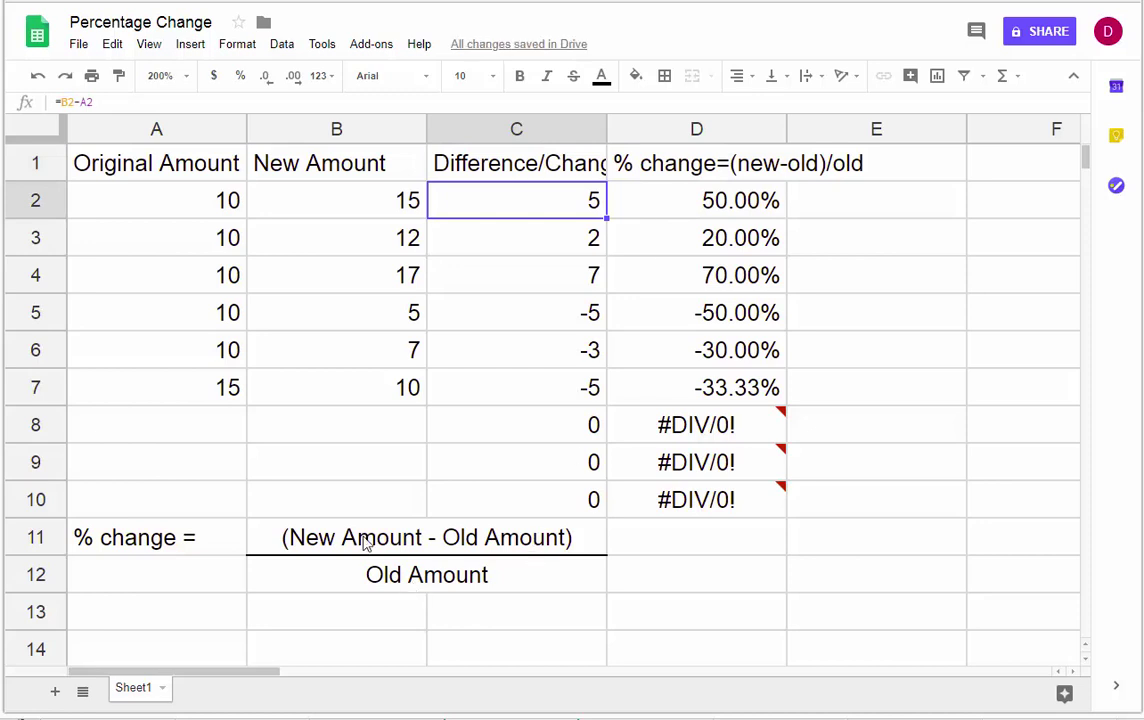
pyautogui.click(192, 428)
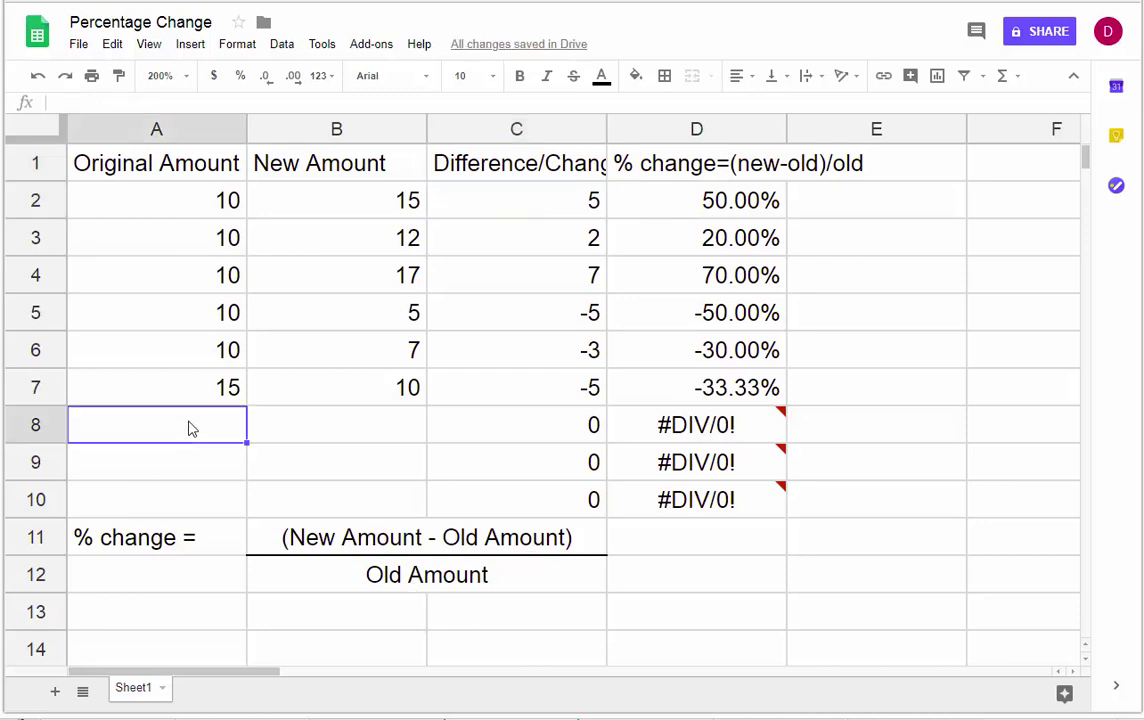
pyautogui.write('50')
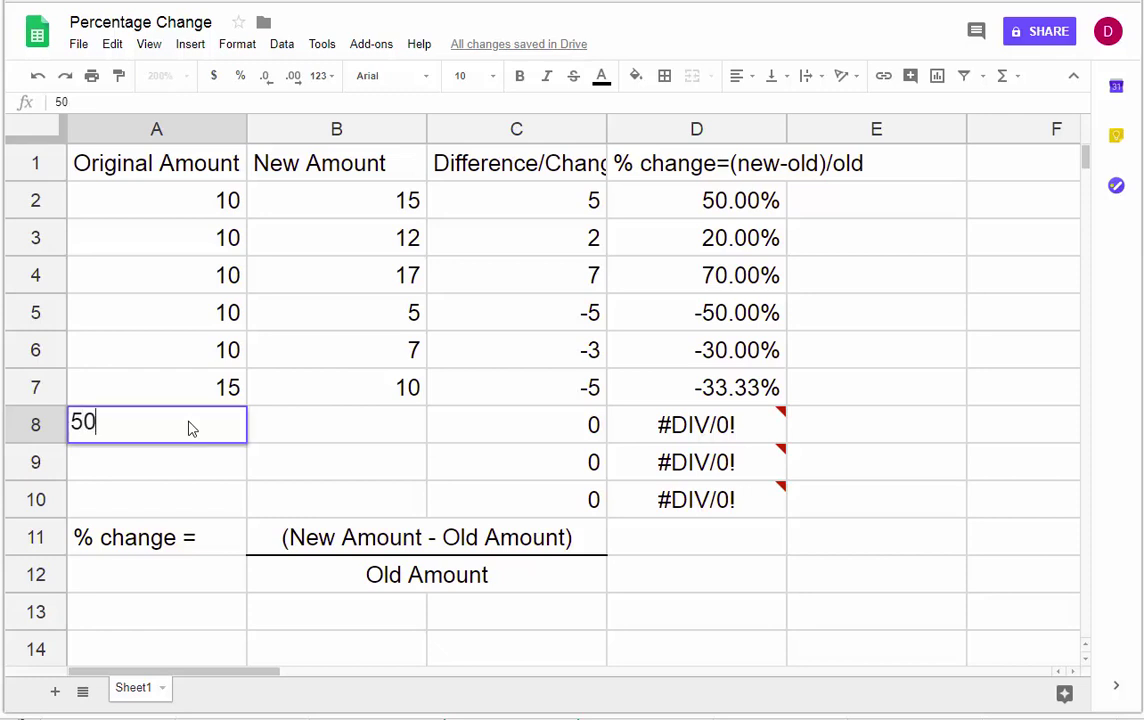
pyautogui.press('Tab')
pyautogui.write('40')
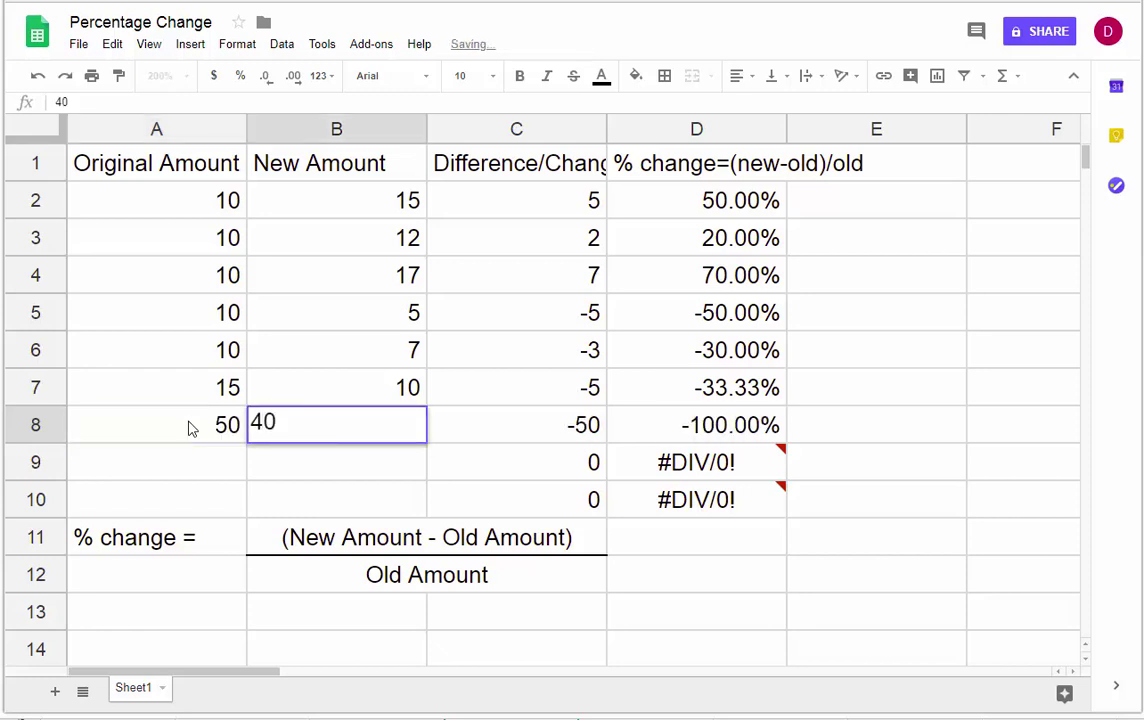
pyautogui.press('Return')
pyautogui.click(584, 425)
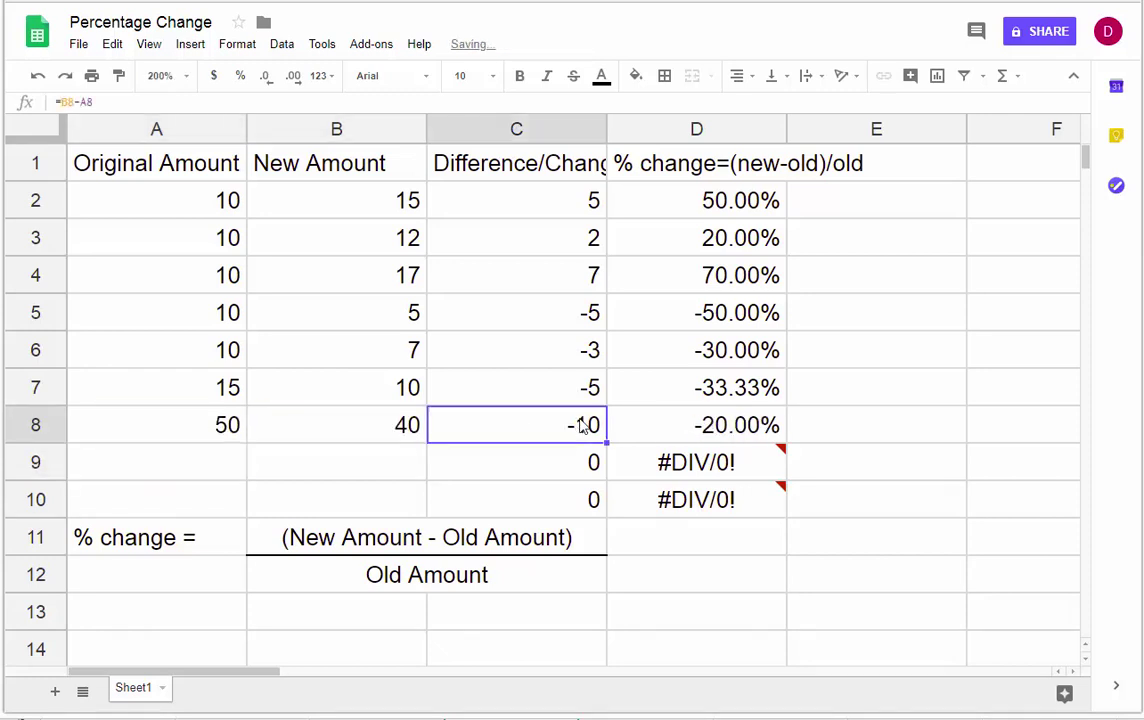
pyautogui.click(682, 429)
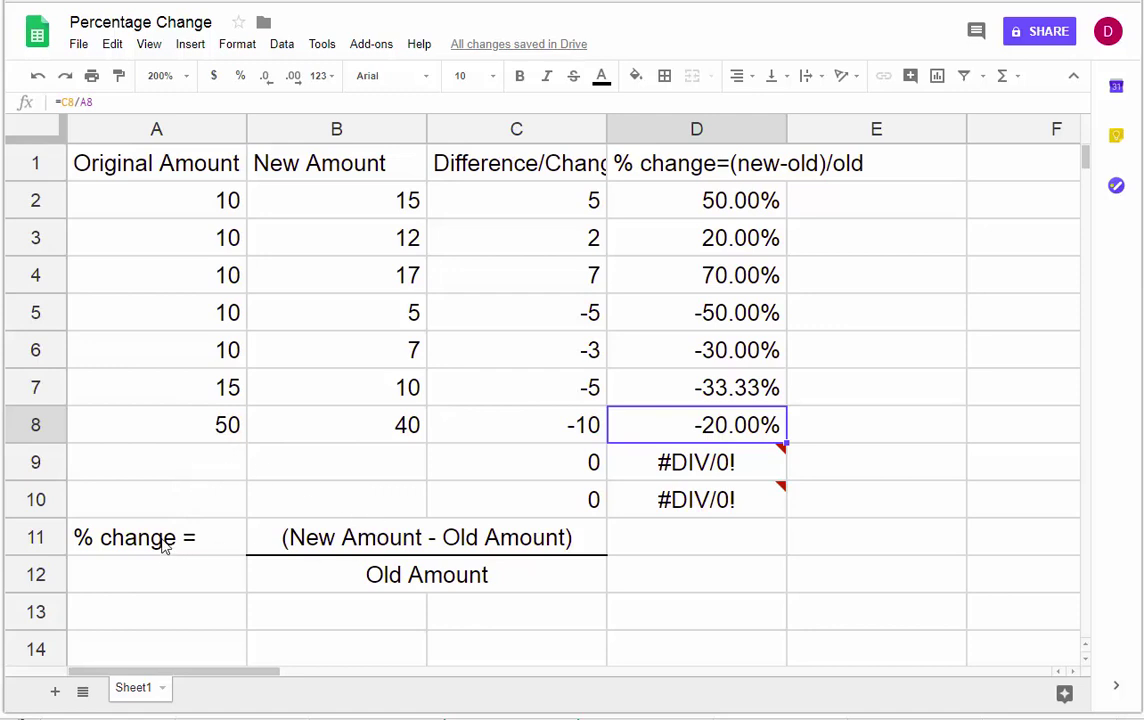
pyautogui.moveTo(158, 540); pyautogui.dragTo(420, 583)
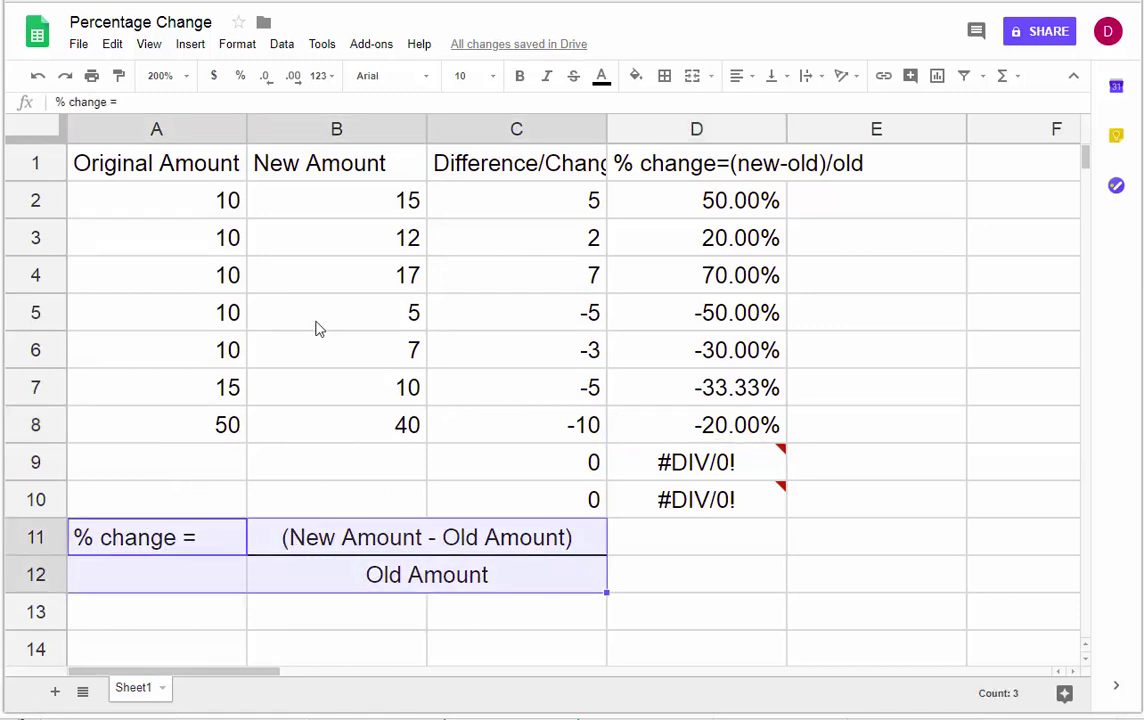
pyautogui.click(236, 216)
pyautogui.click(335, 212)
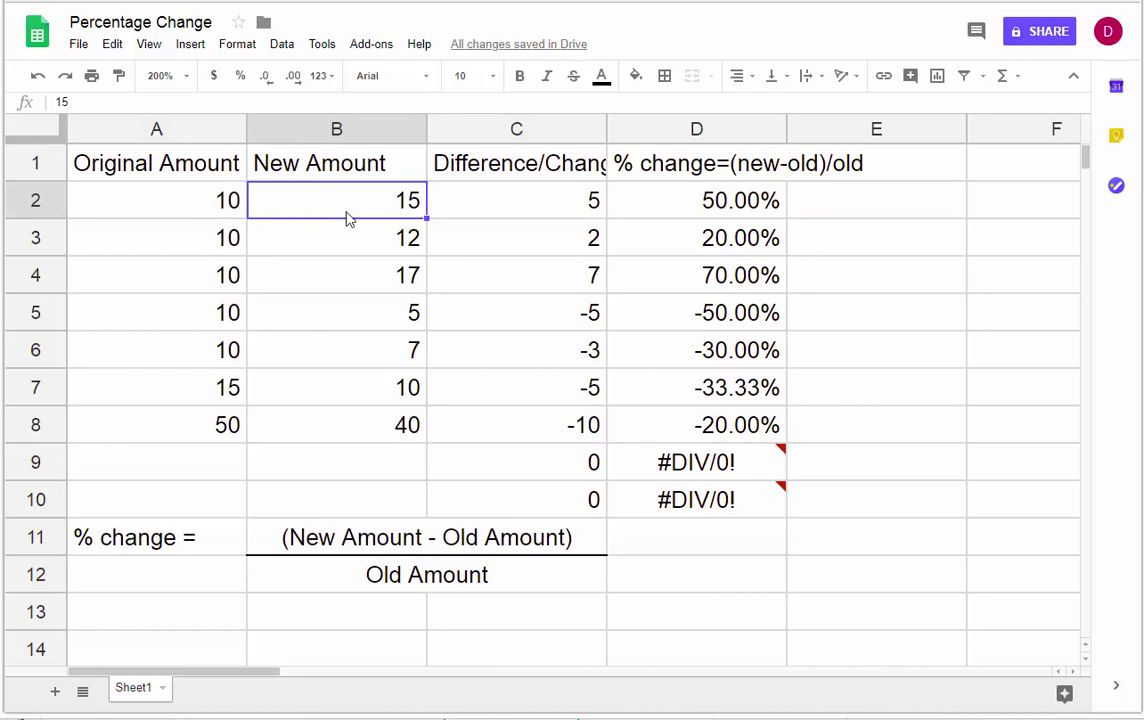
# Step: Add row 9 with original 100 and new amount 123, and check its 23.00% change
pyautogui.click(203, 462)
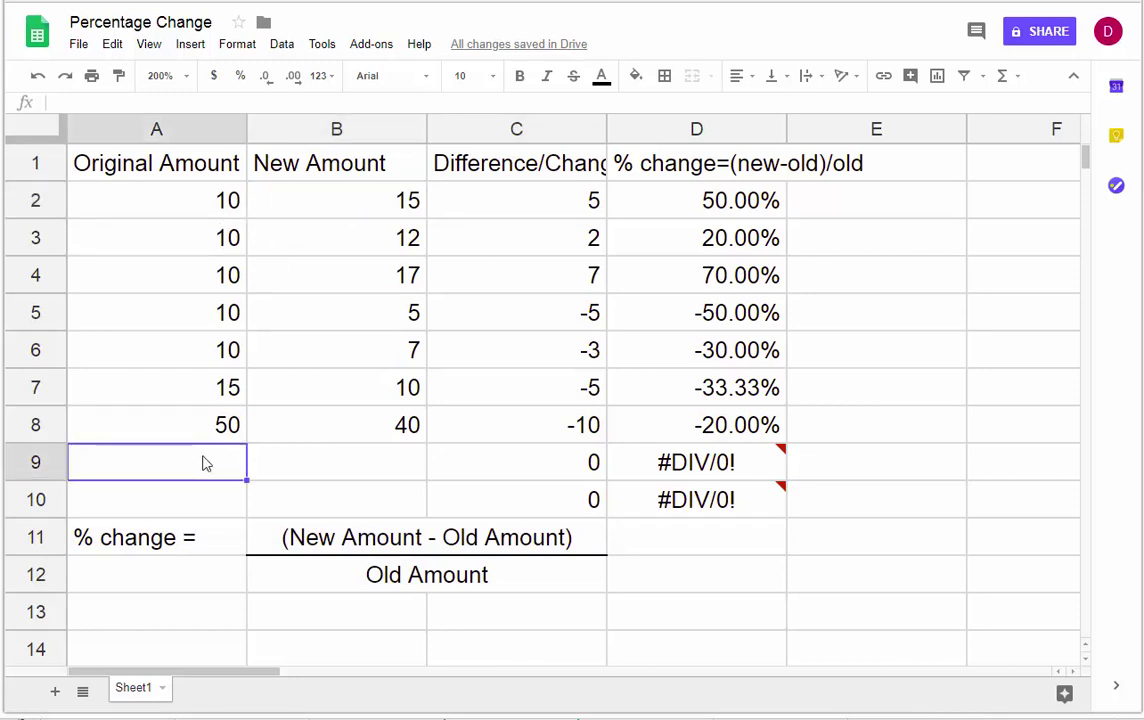
pyautogui.write('100')
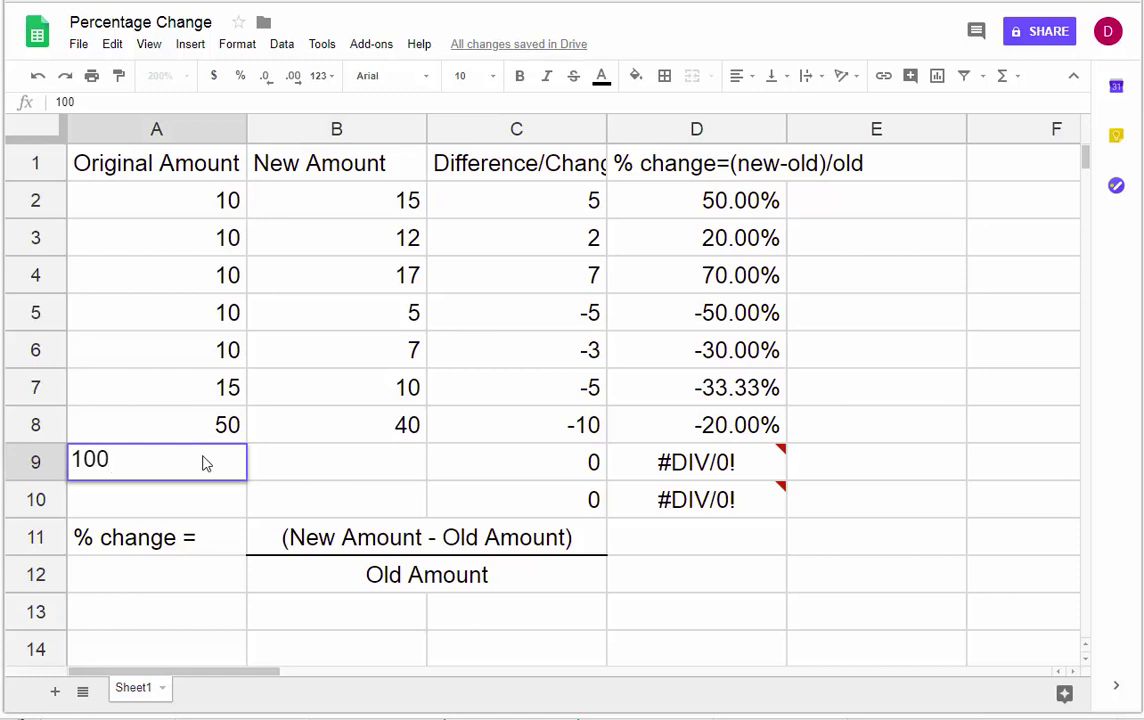
pyautogui.press('Tab')
pyautogui.write('123')
pyautogui.press('Tab')
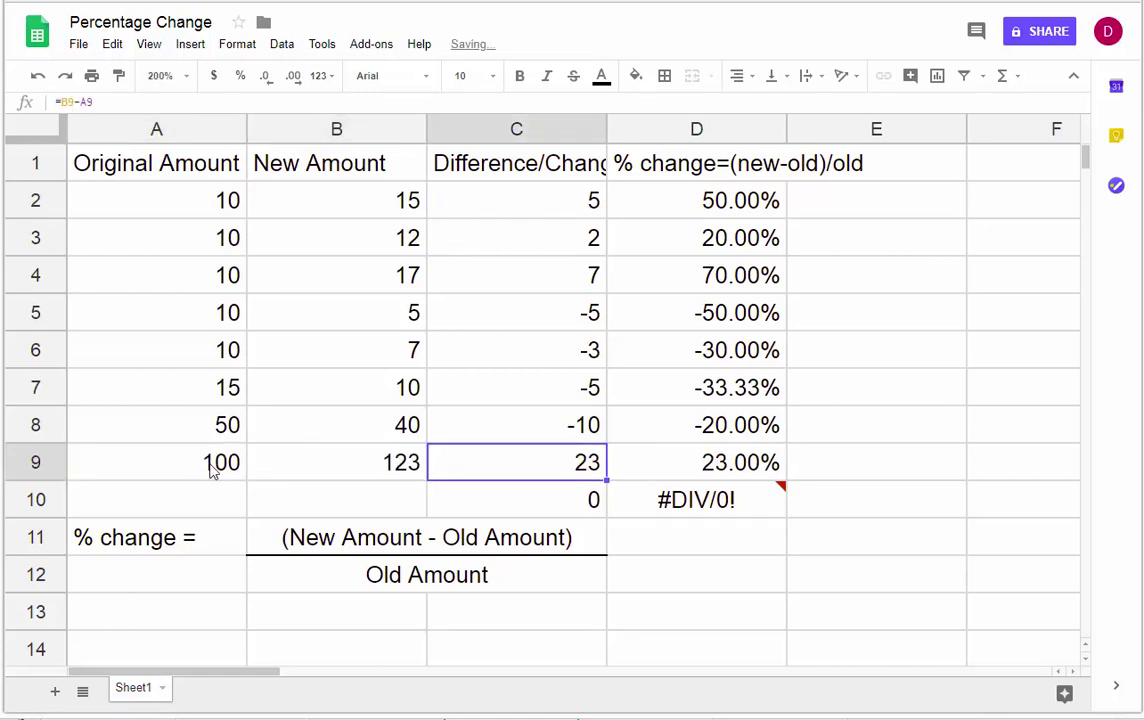
pyautogui.click(727, 470)
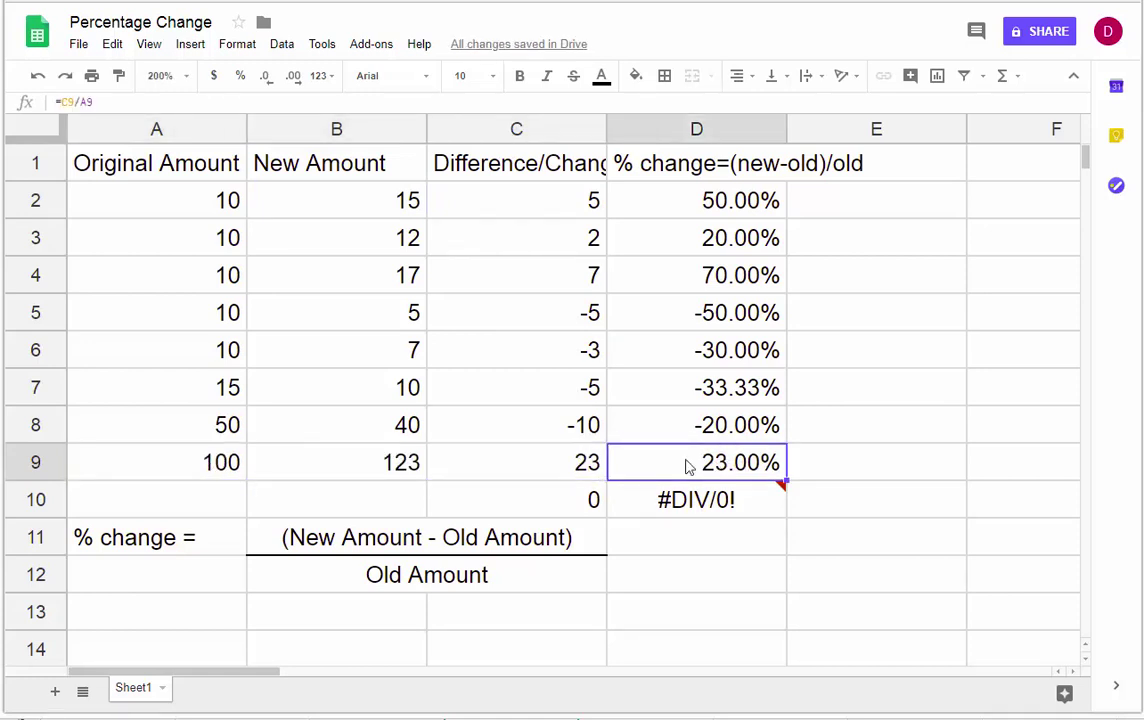
# Step: Add row 10 with original 100 and new amount 96, and check its -4.00% change
pyautogui.click(220, 510)
pyautogui.write('100')
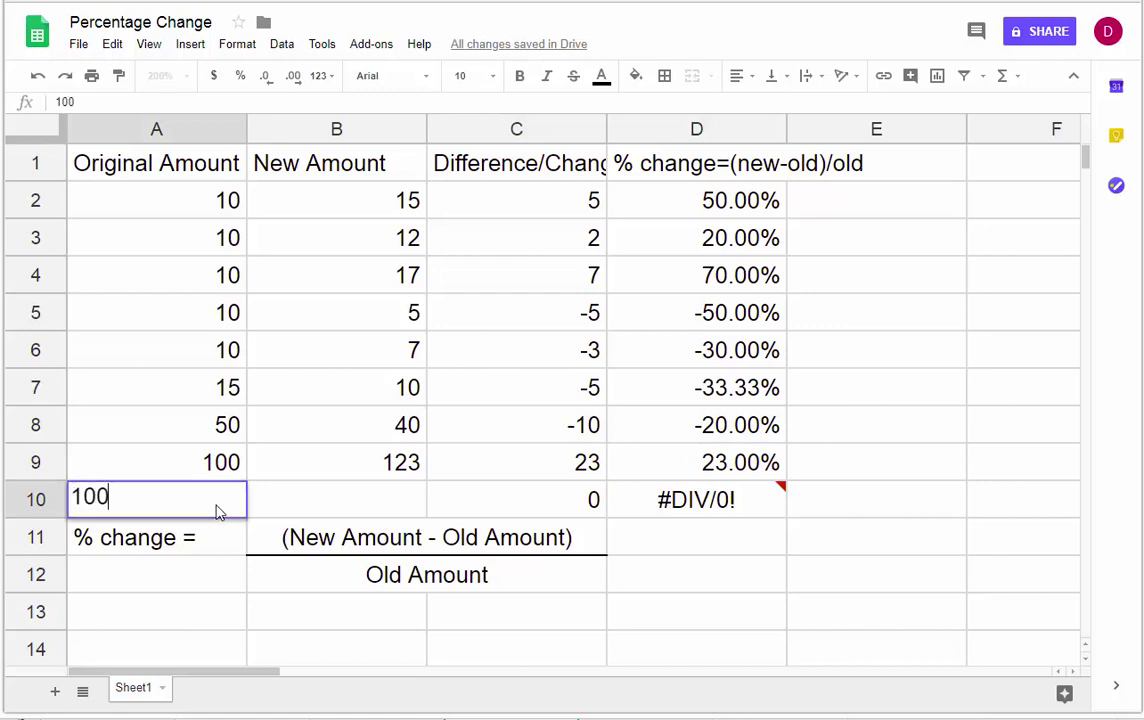
pyautogui.press('Tab')
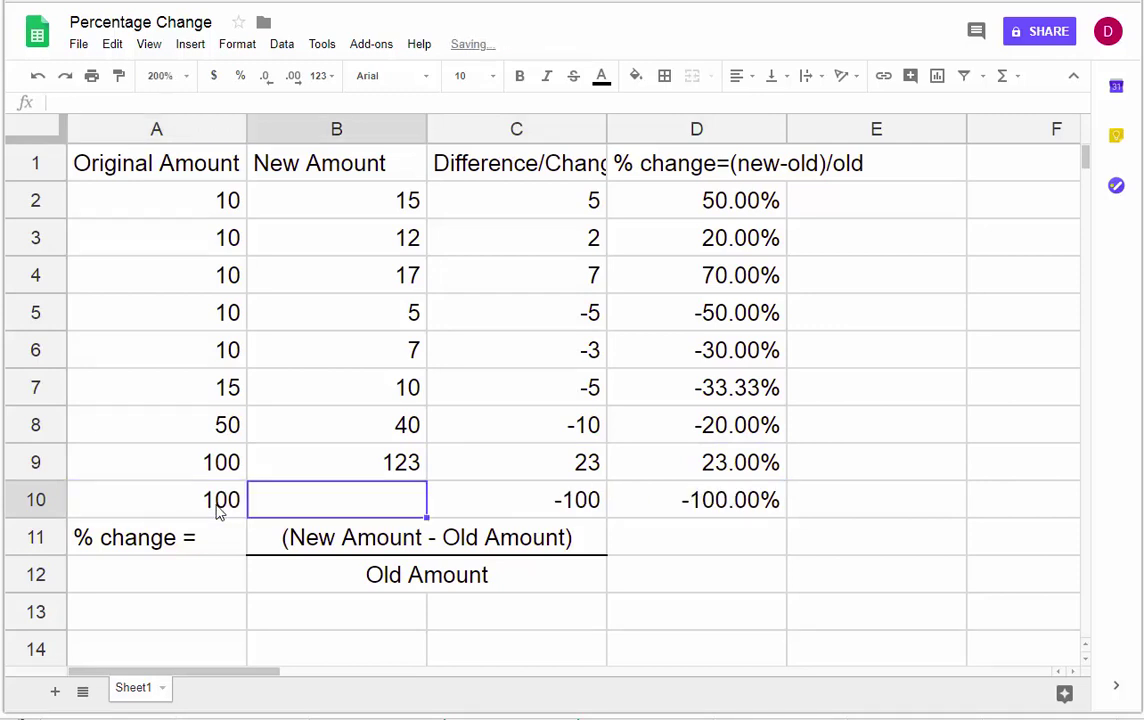
pyautogui.write('86')
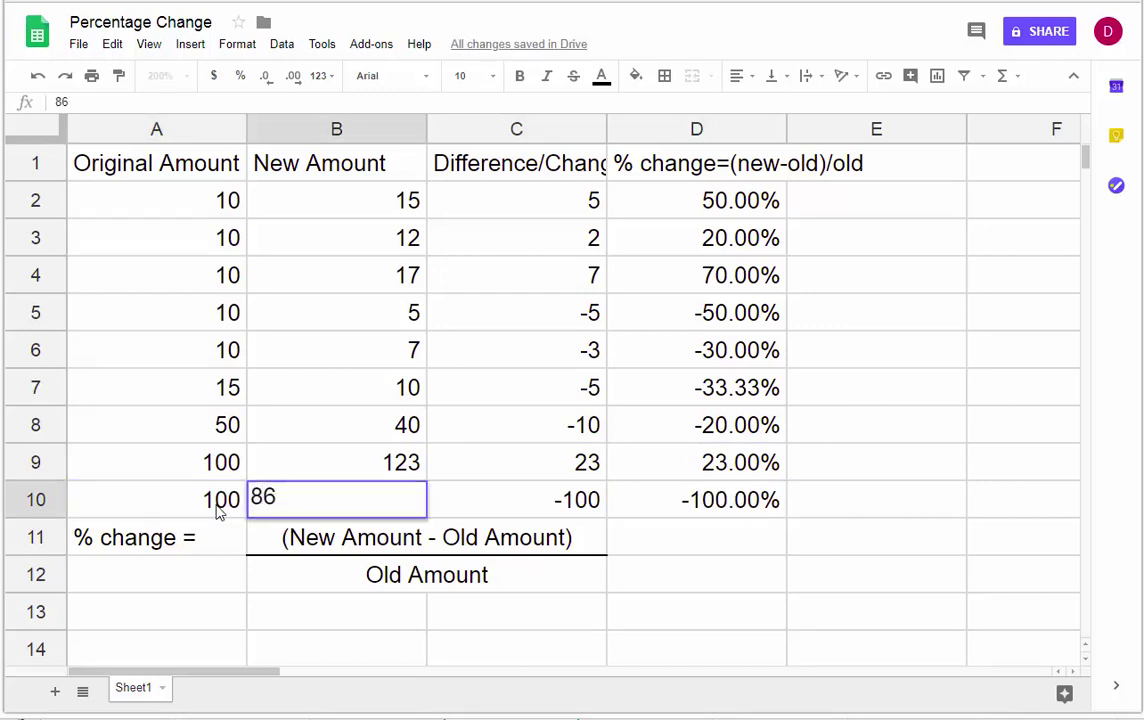
pyautogui.press('BackSpace')
pyautogui.press('BackSpace')
pyautogui.write('96')
pyautogui.press('Tab')
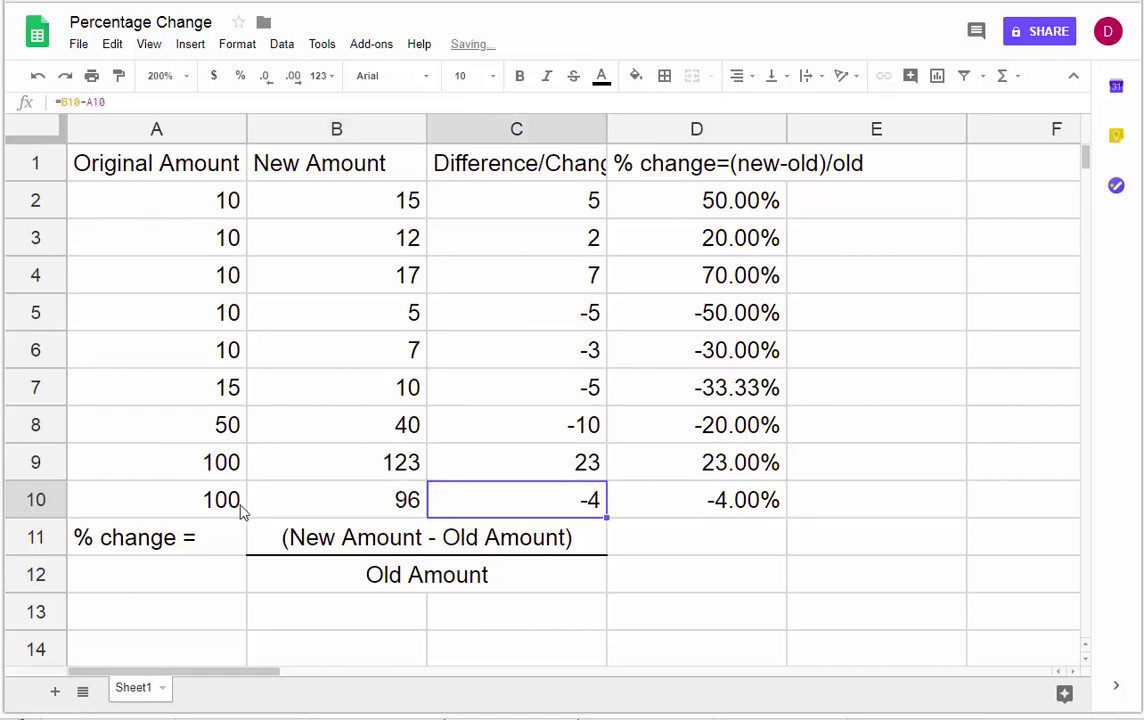
pyautogui.click(678, 517)
pyautogui.click(557, 503)
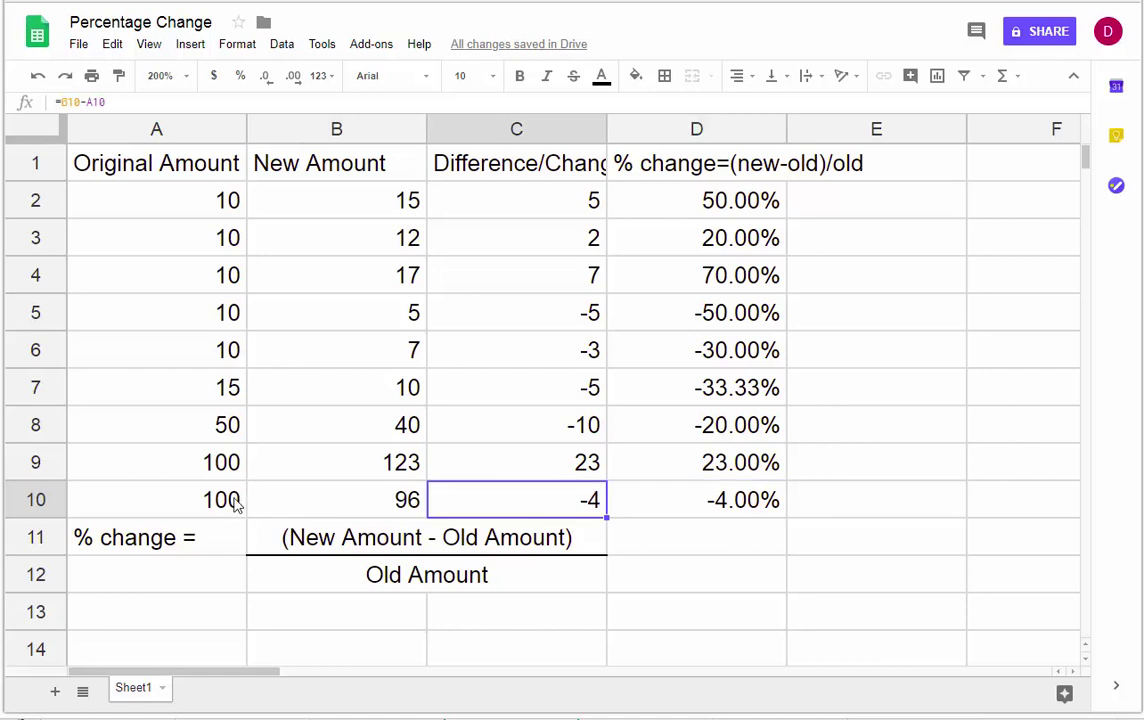
pyautogui.click(230, 503)
pyautogui.click(710, 505)
pyautogui.doubleClick(735, 495)
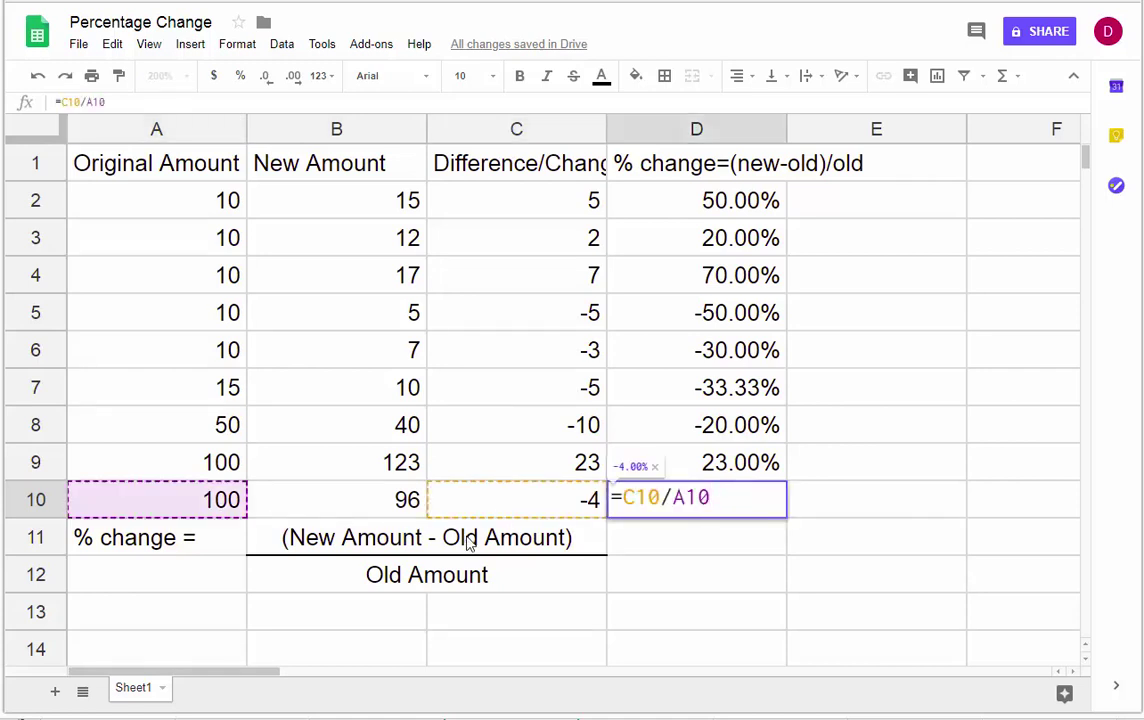
pyautogui.click(385, 545)
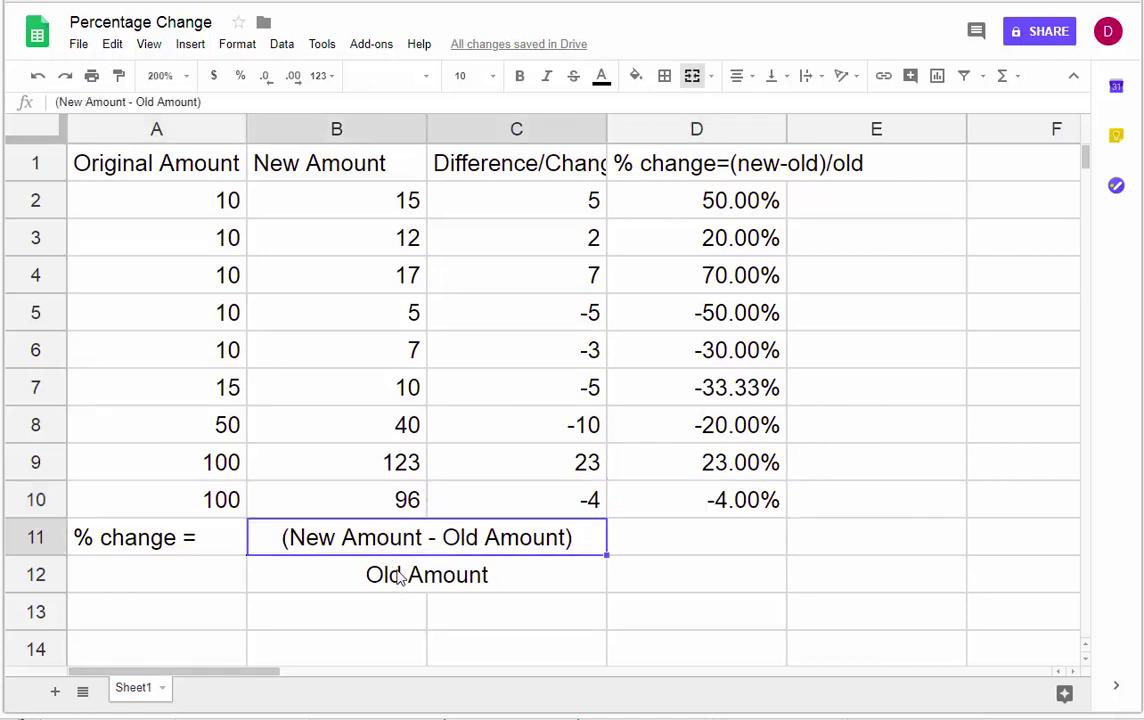
pyautogui.click(414, 597)
pyautogui.click(408, 580)
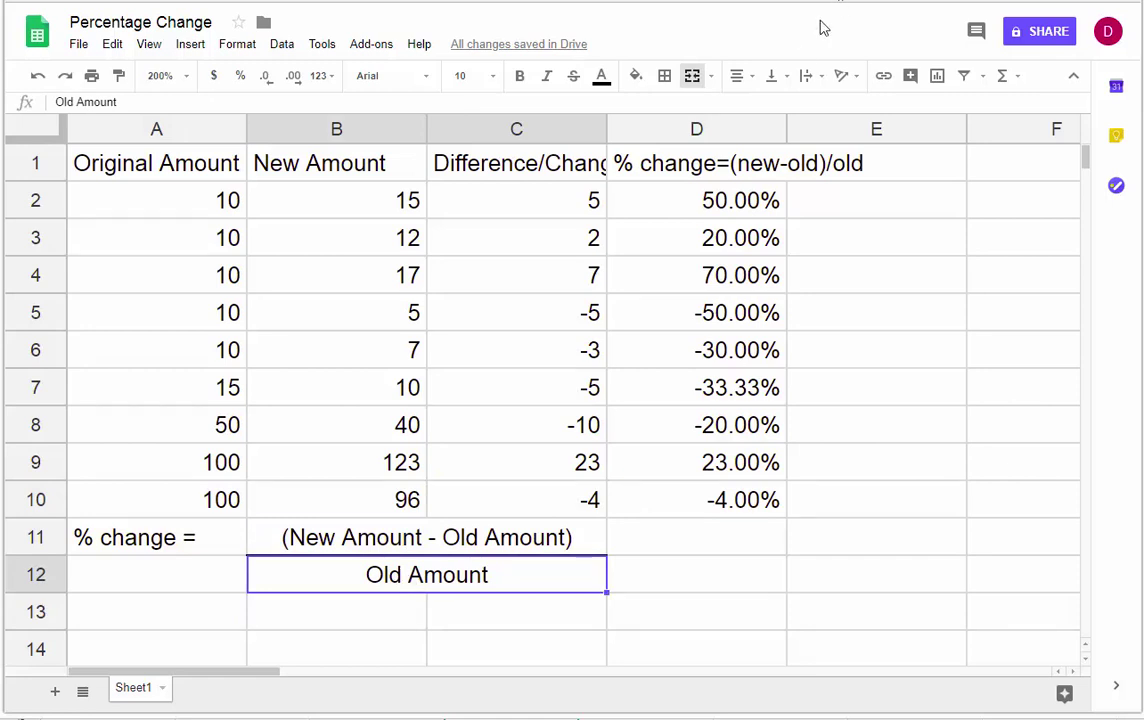
pyautogui.click(706, 208)
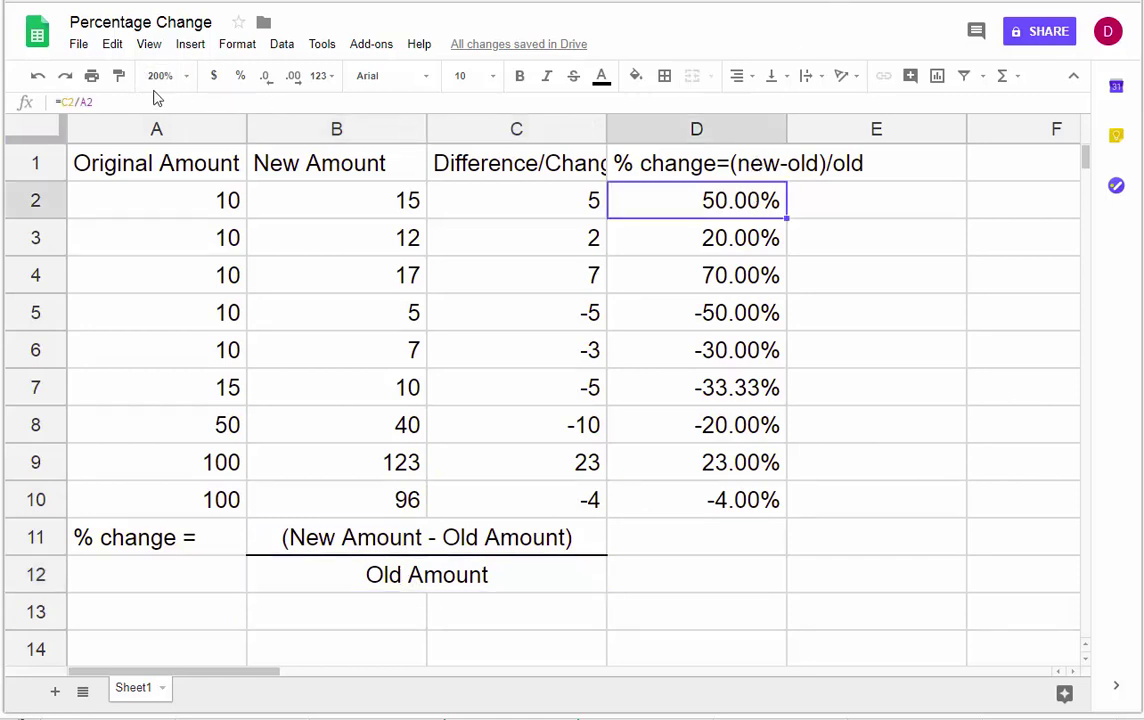
pyautogui.click(118, 100)
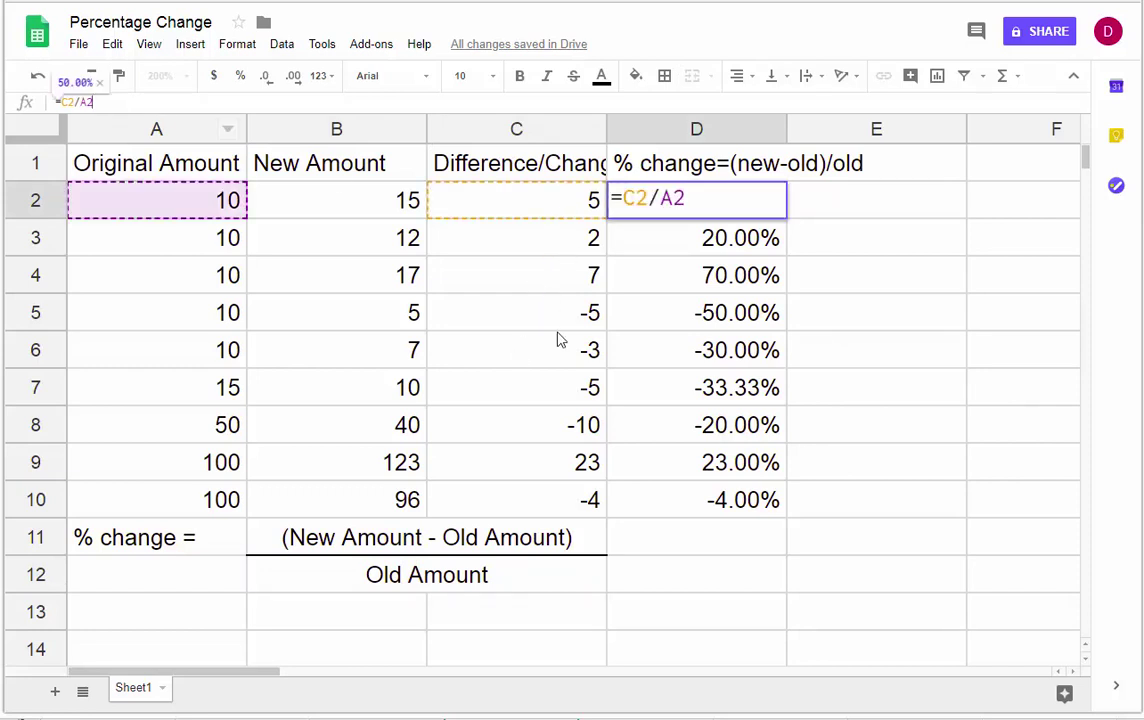
pyautogui.press('Escape')
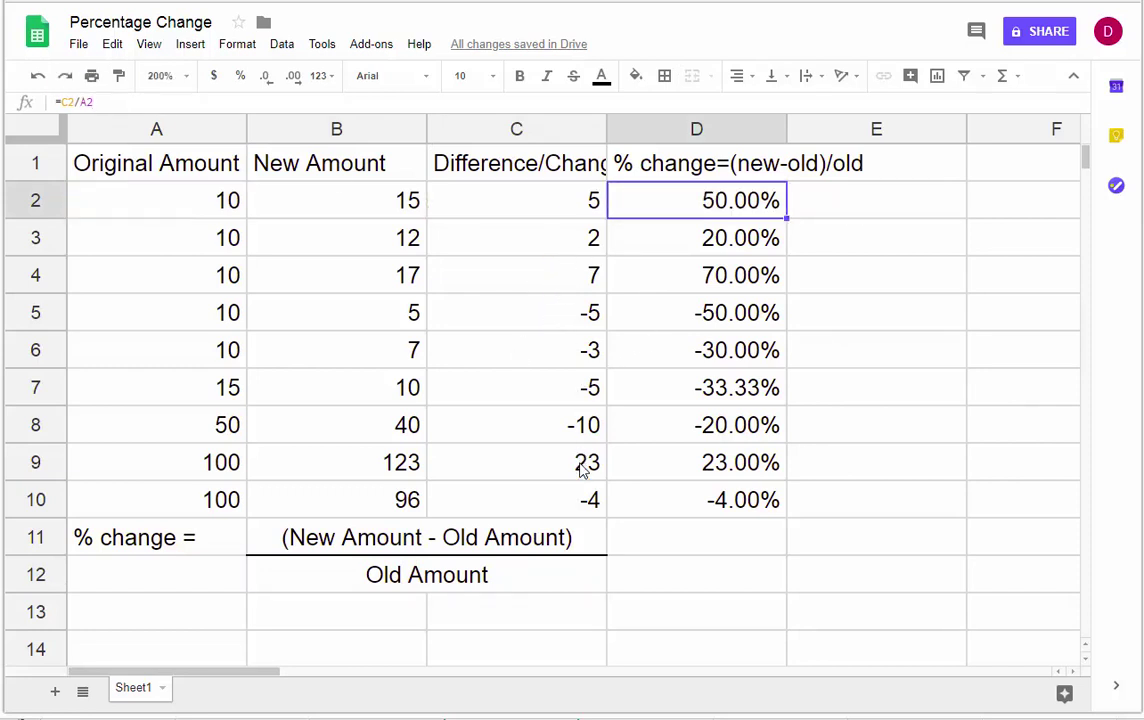
pyautogui.click(528, 398)
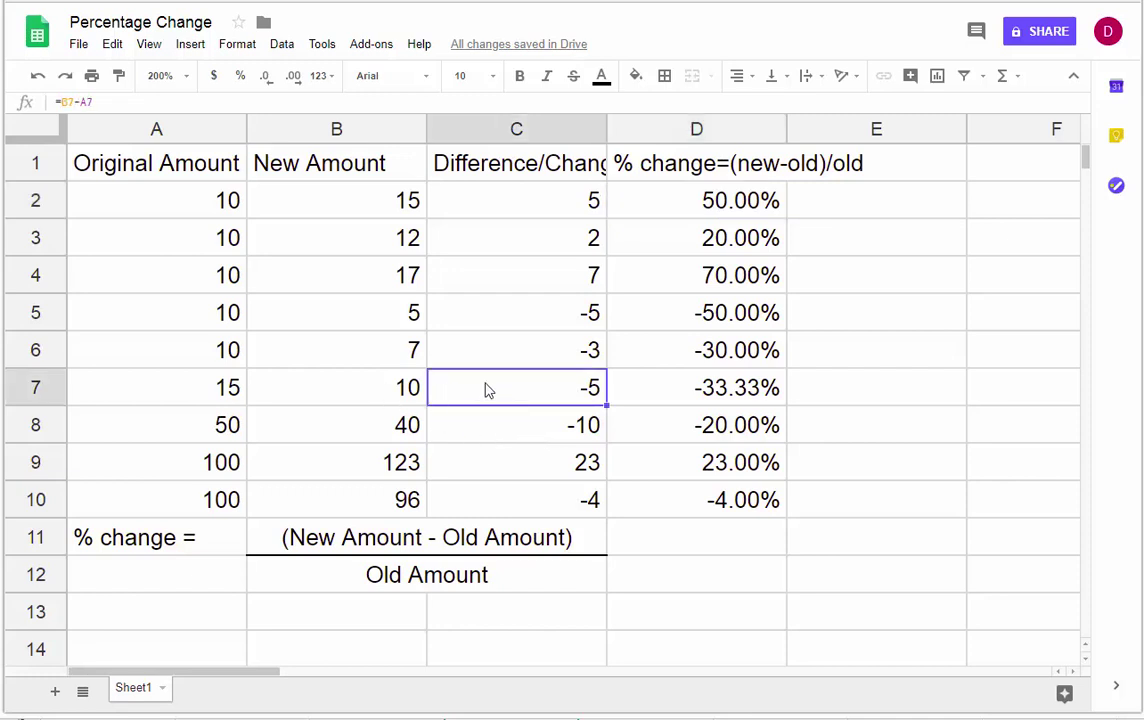
# Step: Fill the row 7 difference yellow and the row 7 original amount red
pyautogui.click(636, 77)
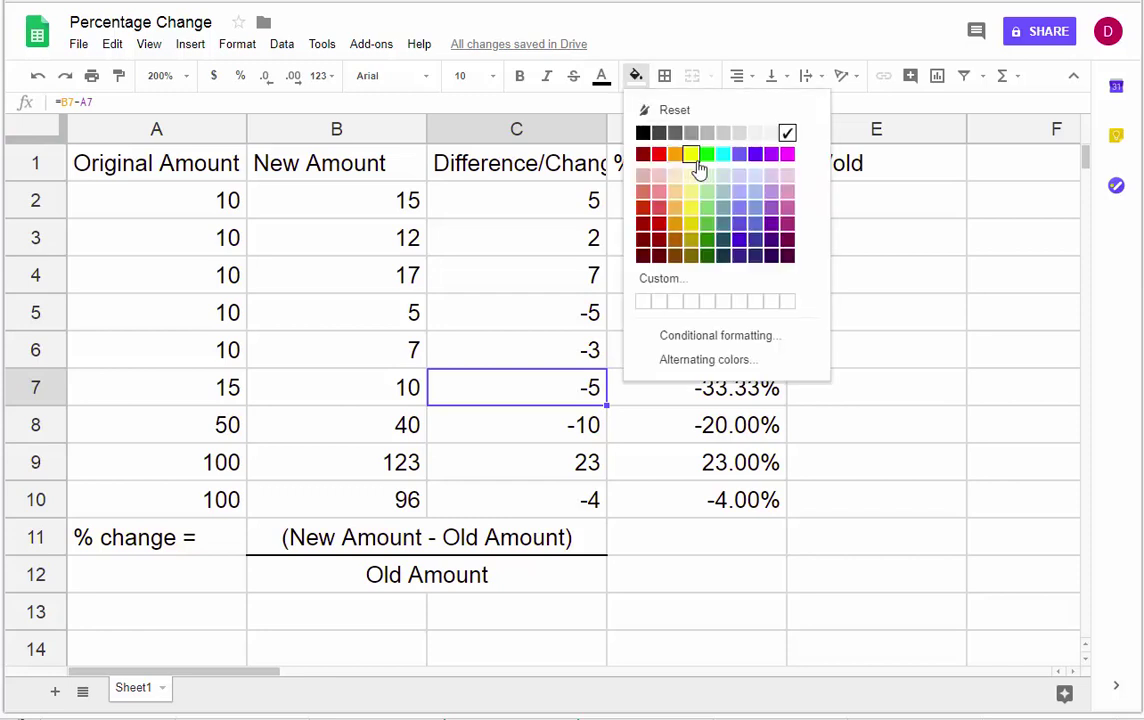
pyautogui.click(691, 154)
pyautogui.click(213, 393)
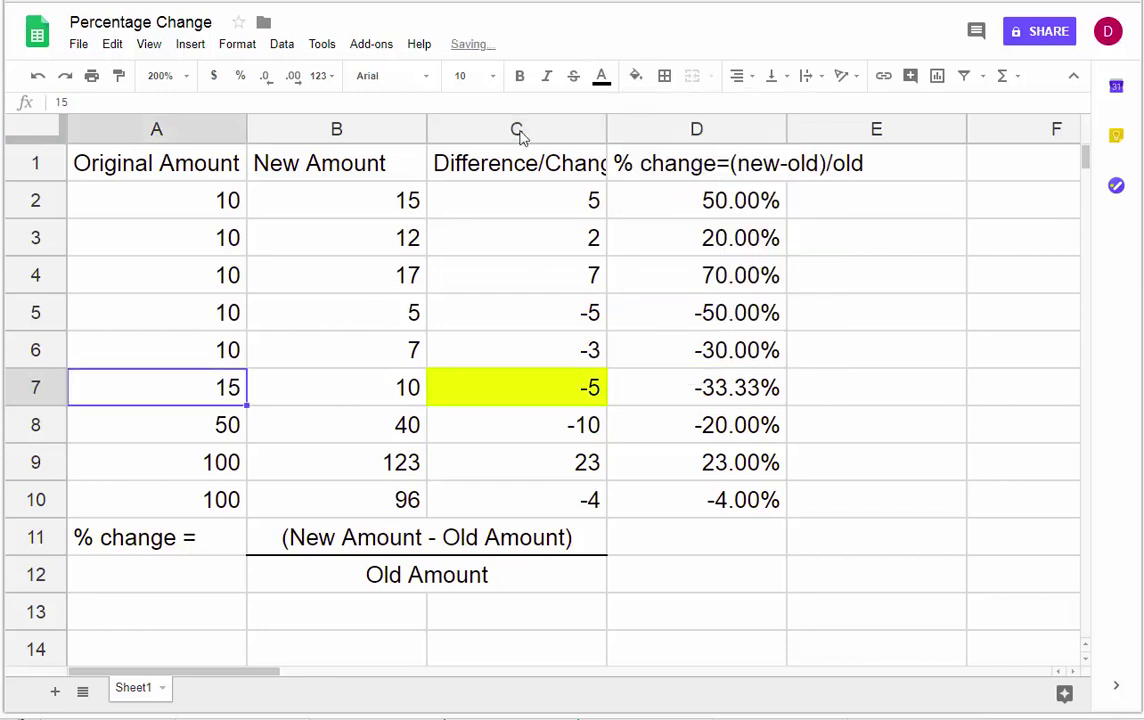
pyautogui.click(636, 77)
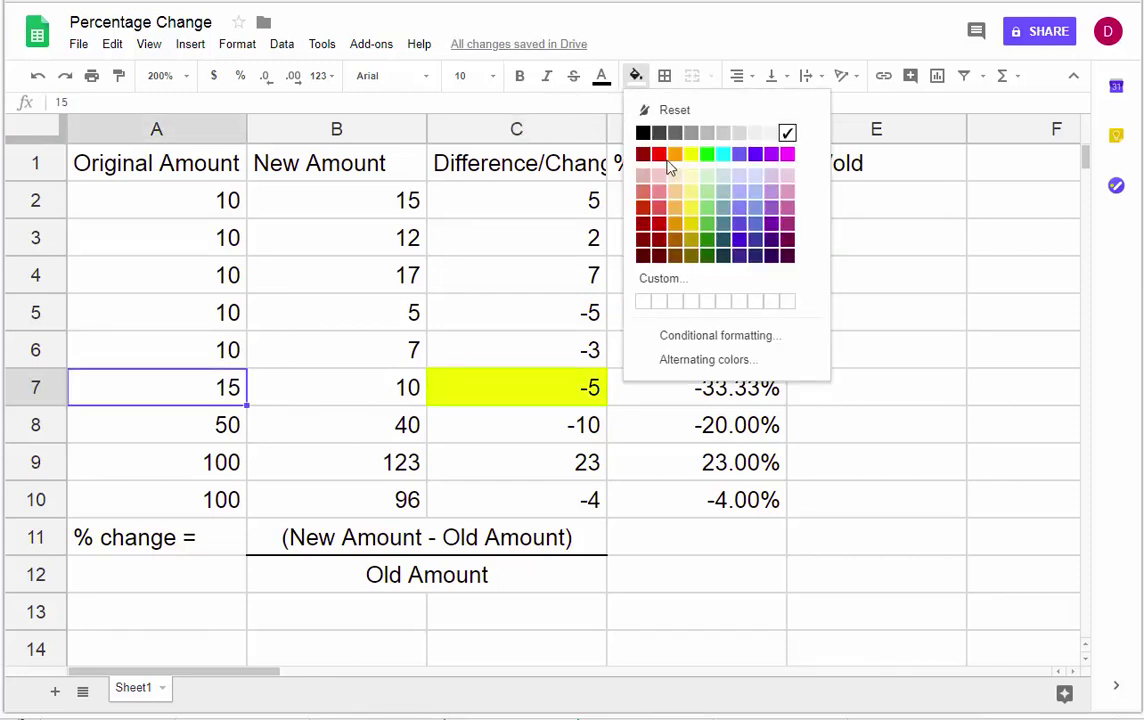
pyautogui.click(659, 154)
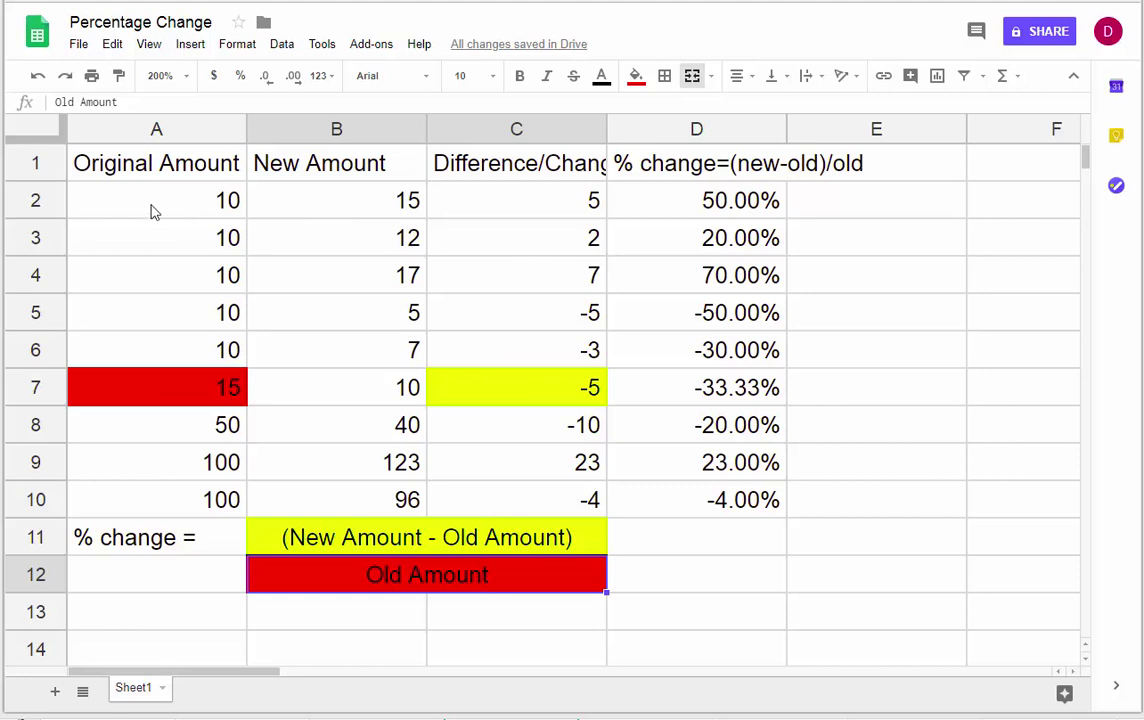
# Step: Select the original amounts A2:A10, the formula numerator in B11 and the Old Amount denominator in B12
pyautogui.moveTo(153, 212); pyautogui.dragTo(174, 498)
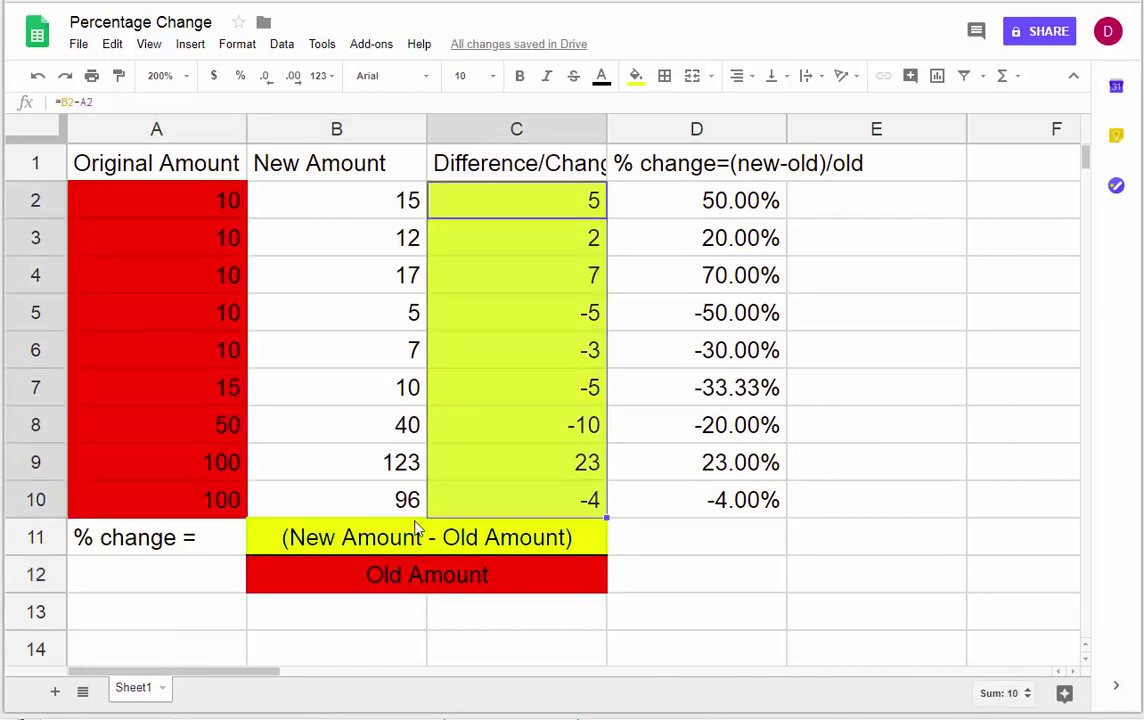
pyautogui.click(420, 535)
pyautogui.click(431, 583)
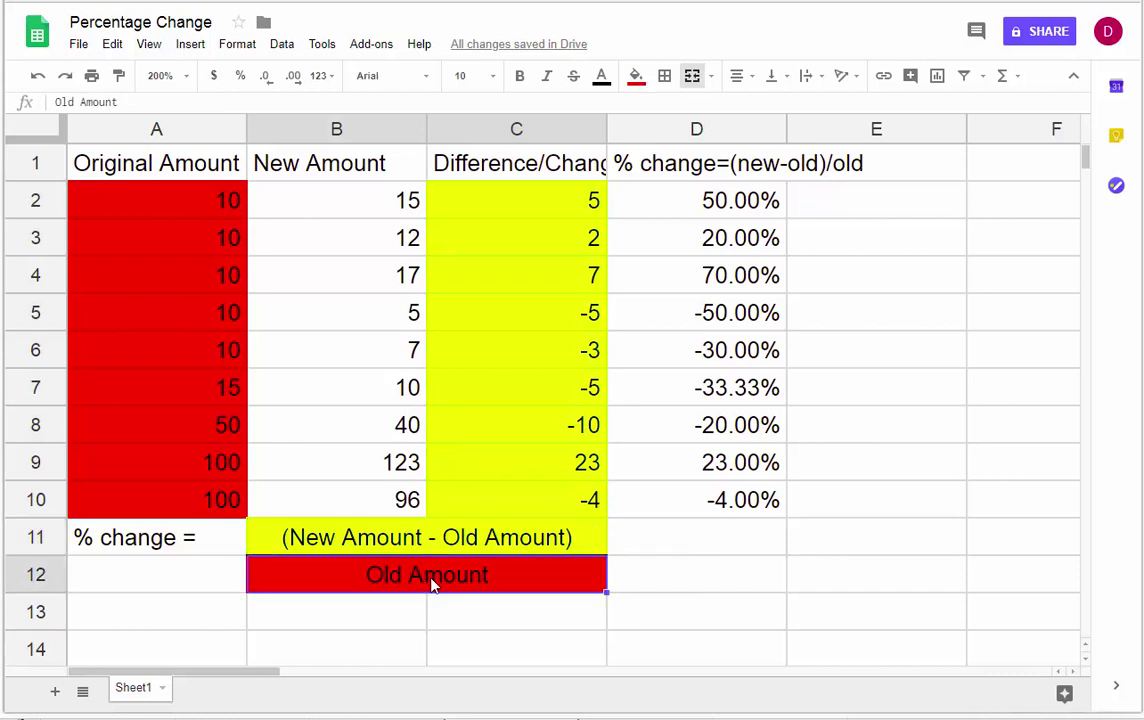
pyautogui.click(518, 550)
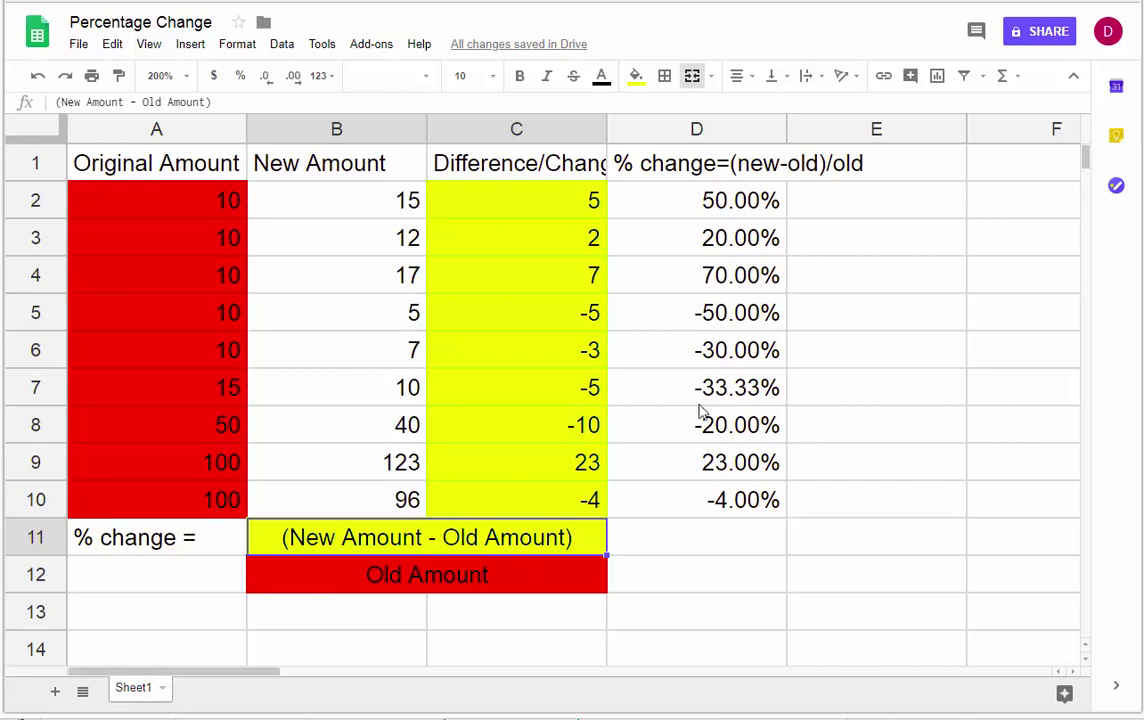
pyautogui.click(682, 466)
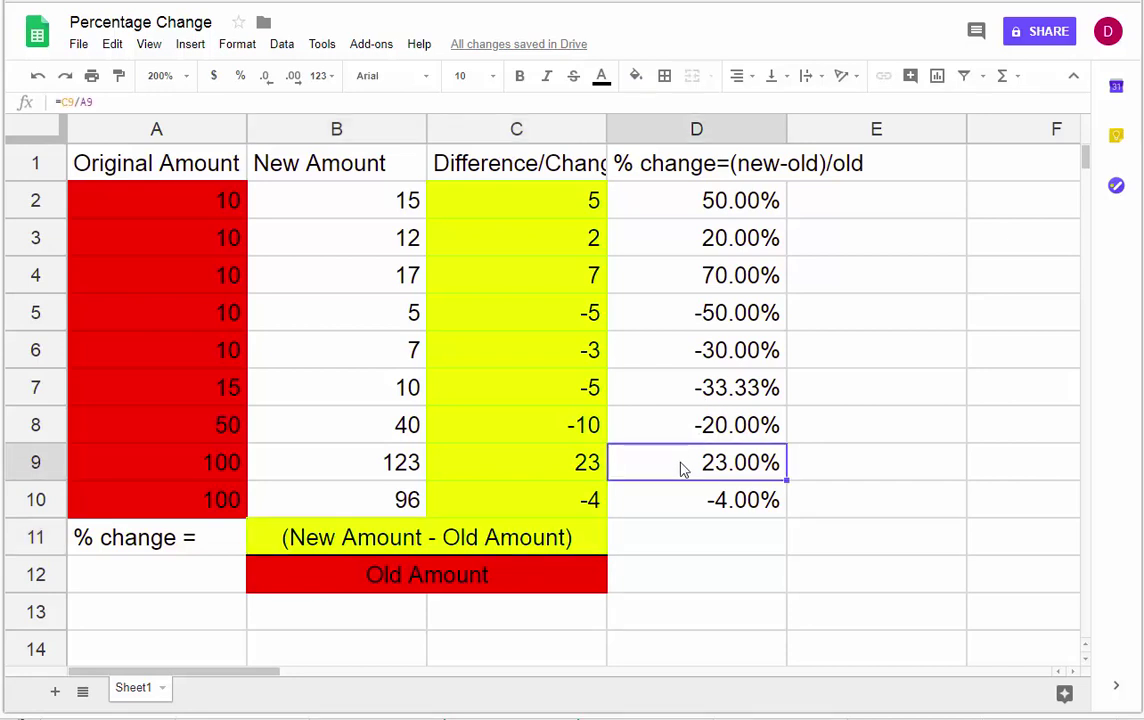